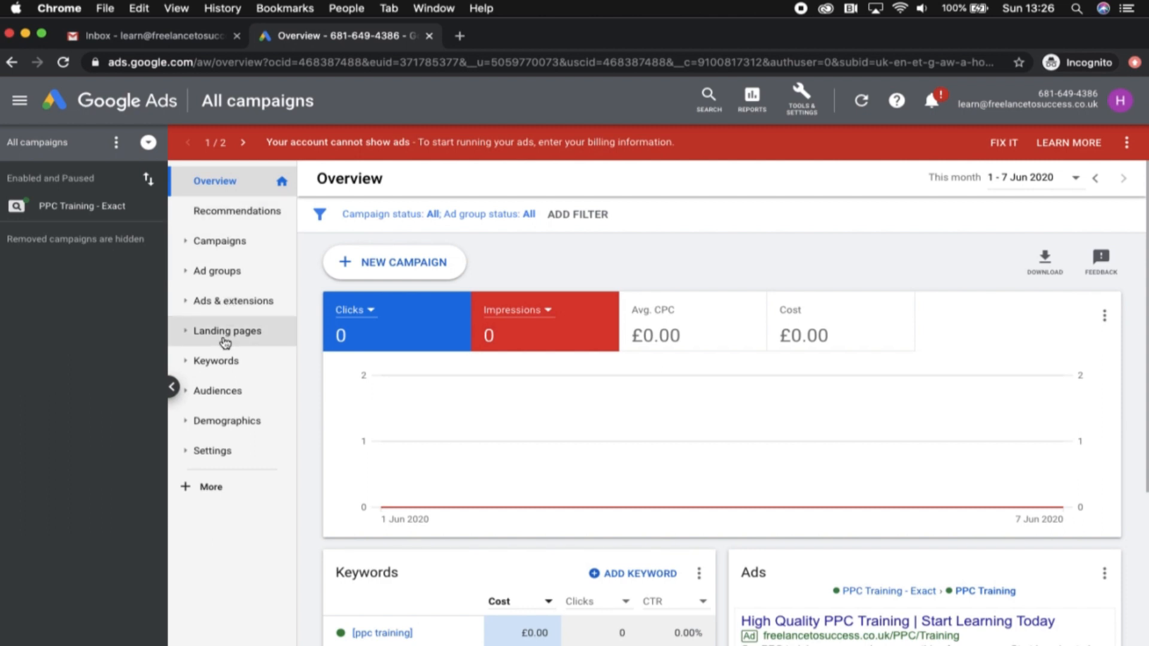
Look through the account's campaigns, ad groups, ads and search keywords lists.
click(219, 247)
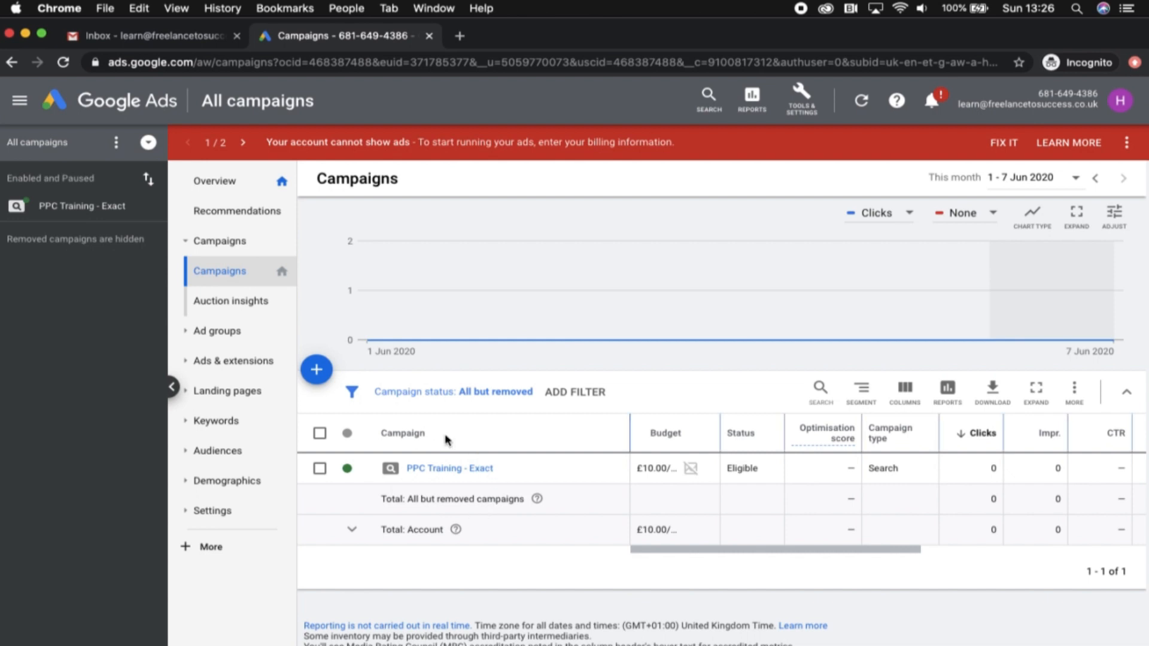
click(236, 338)
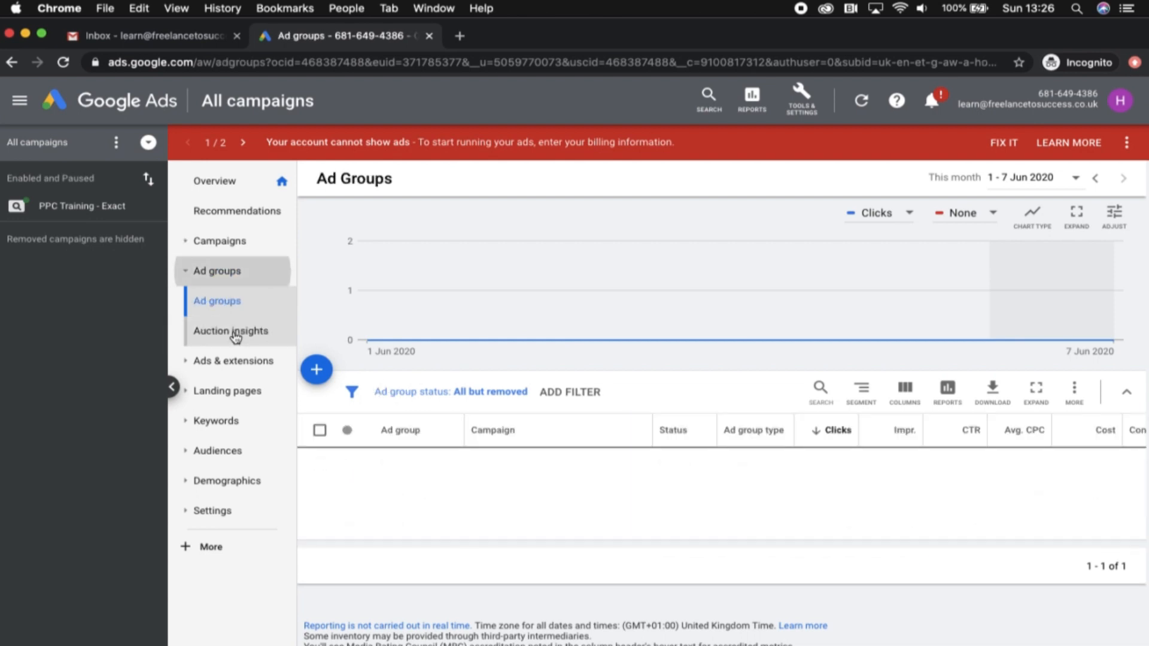
click(224, 362)
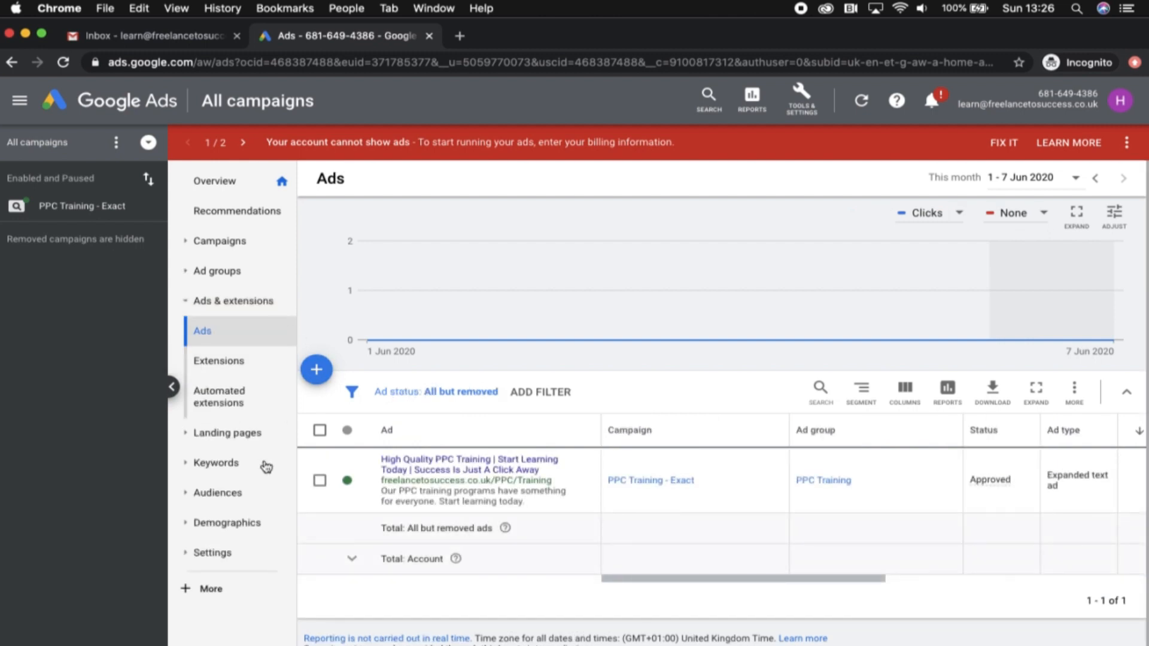
click(227, 470)
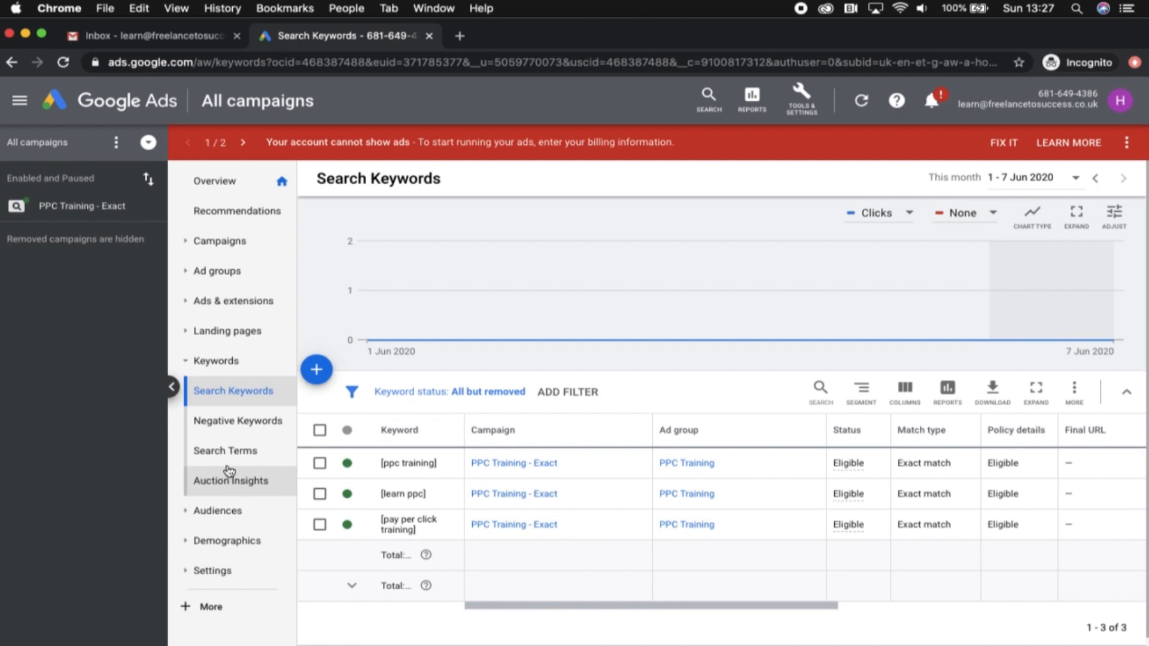
Open the campaign settings and review the PPC Training - Exact columns from budget through to devices.
click(189, 365)
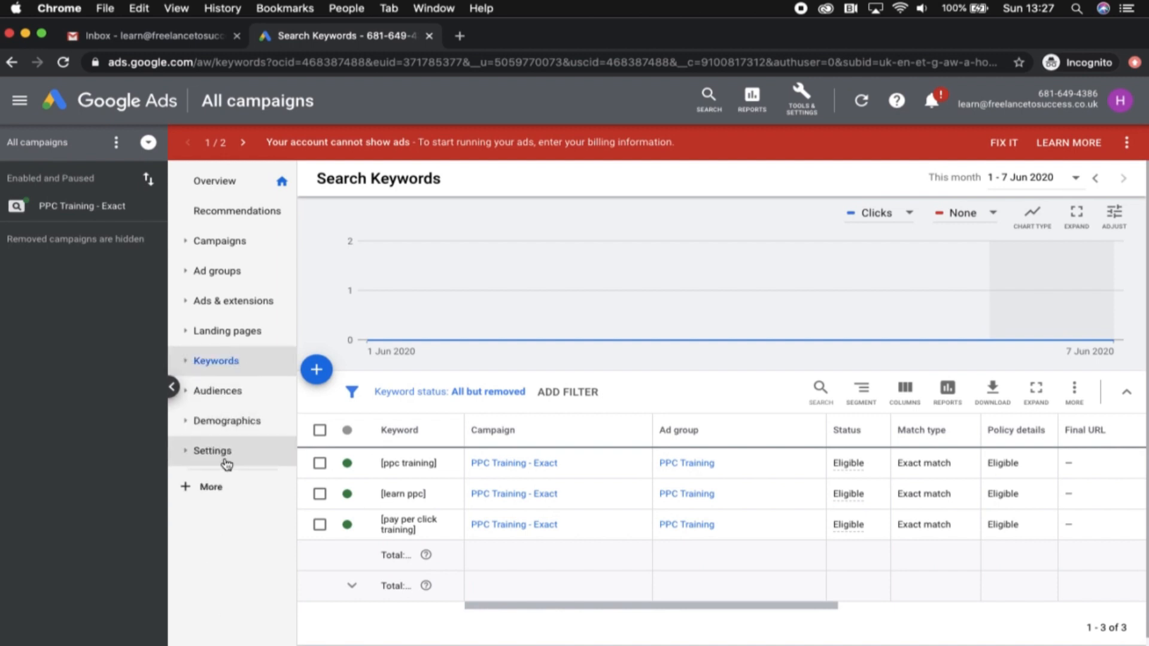
click(191, 455)
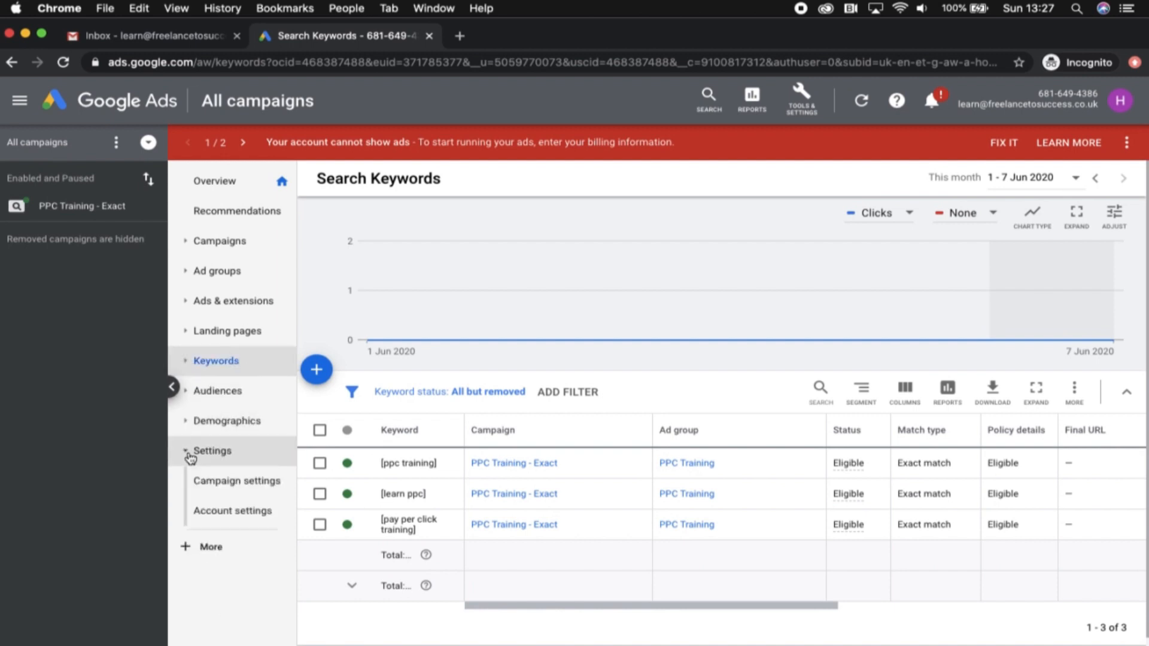
click(236, 483)
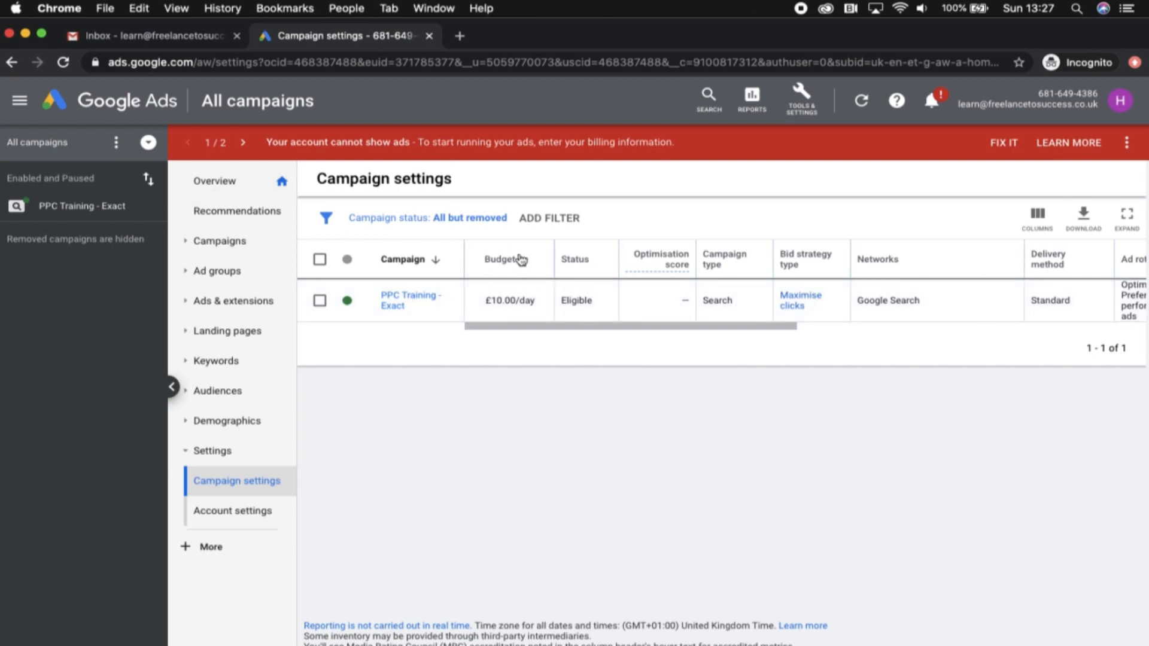
mouse_move(520, 259)
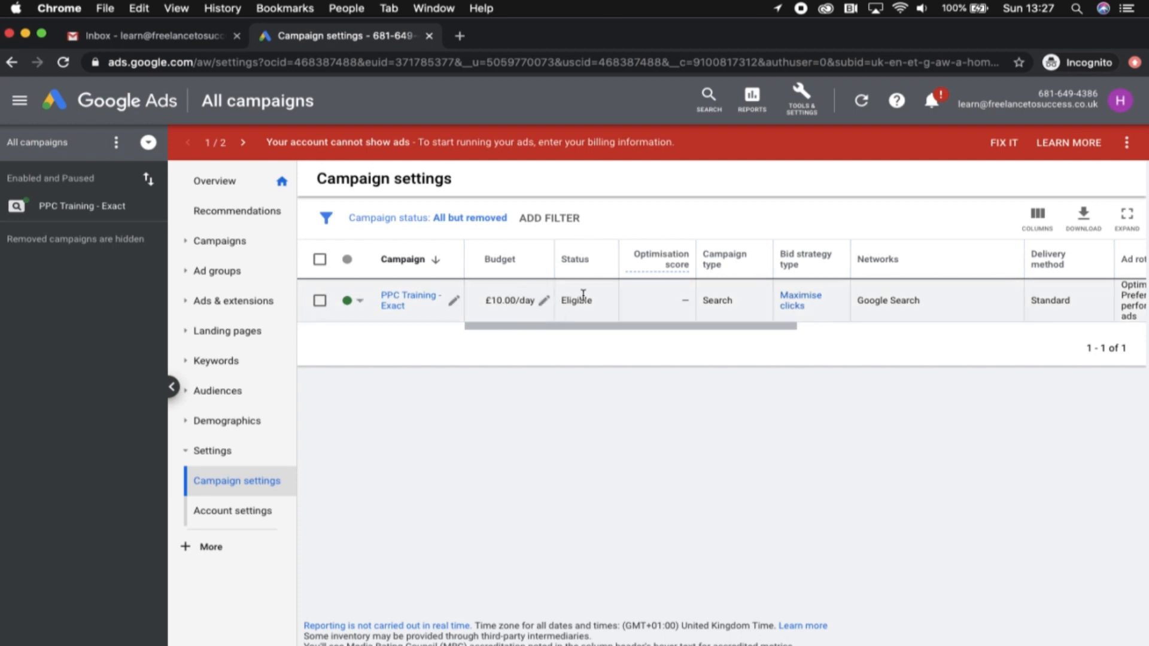
scroll(584, 294, right, 3)
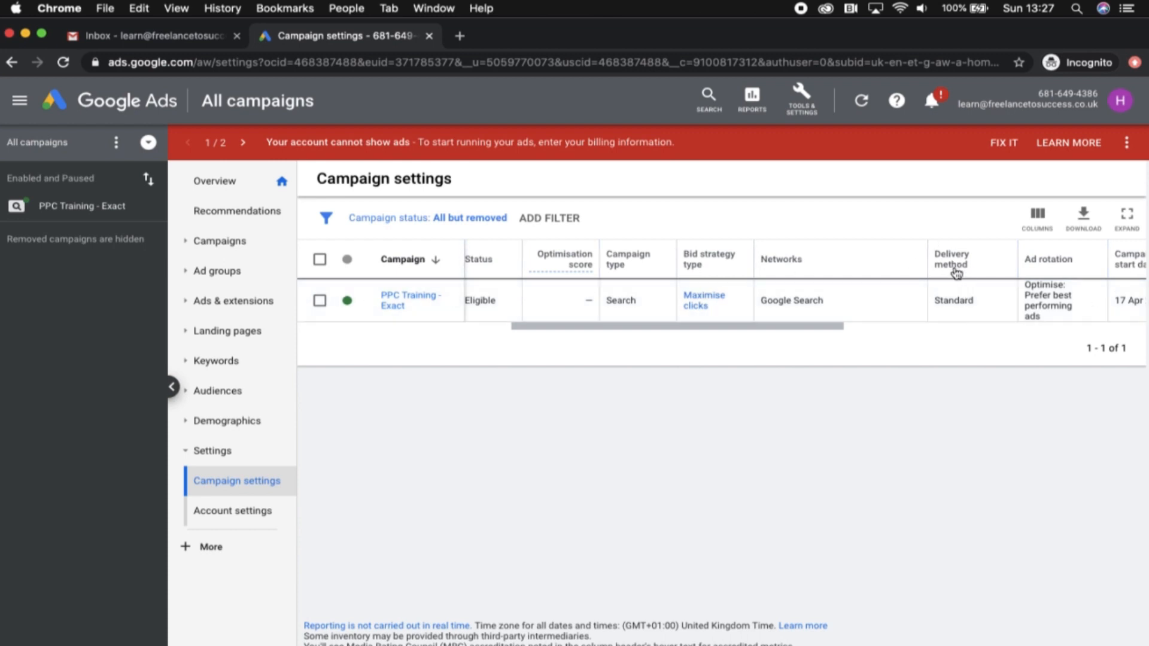
scroll(918, 299, right, 5)
scroll(920, 293, right, 6)
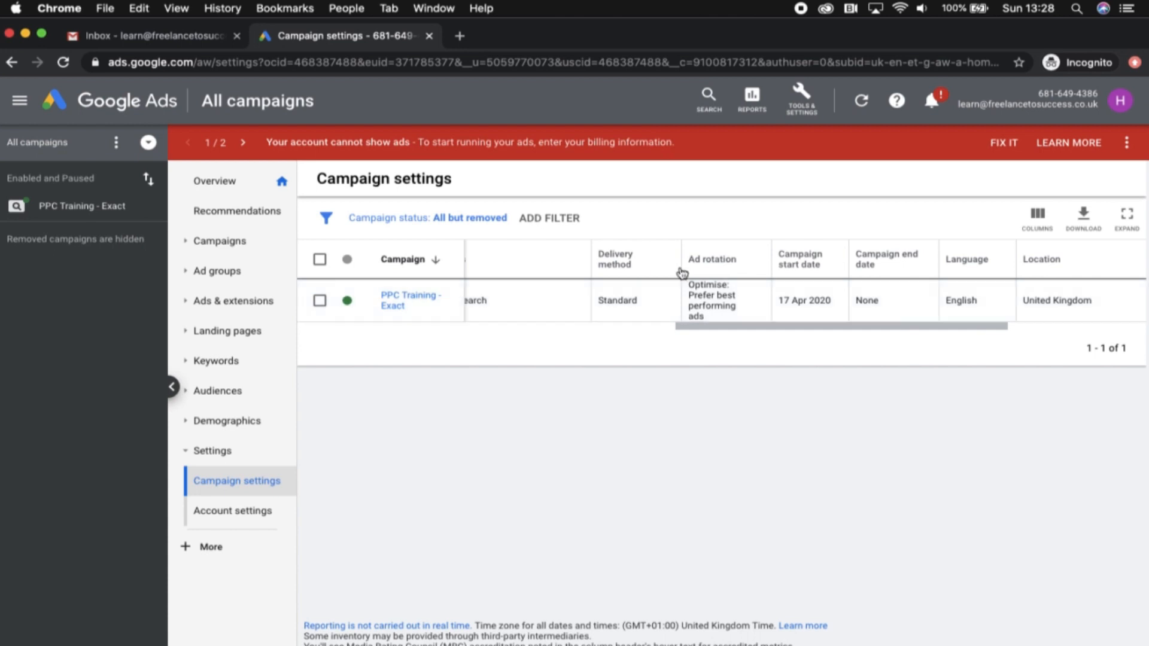
scroll(711, 270, right, 4)
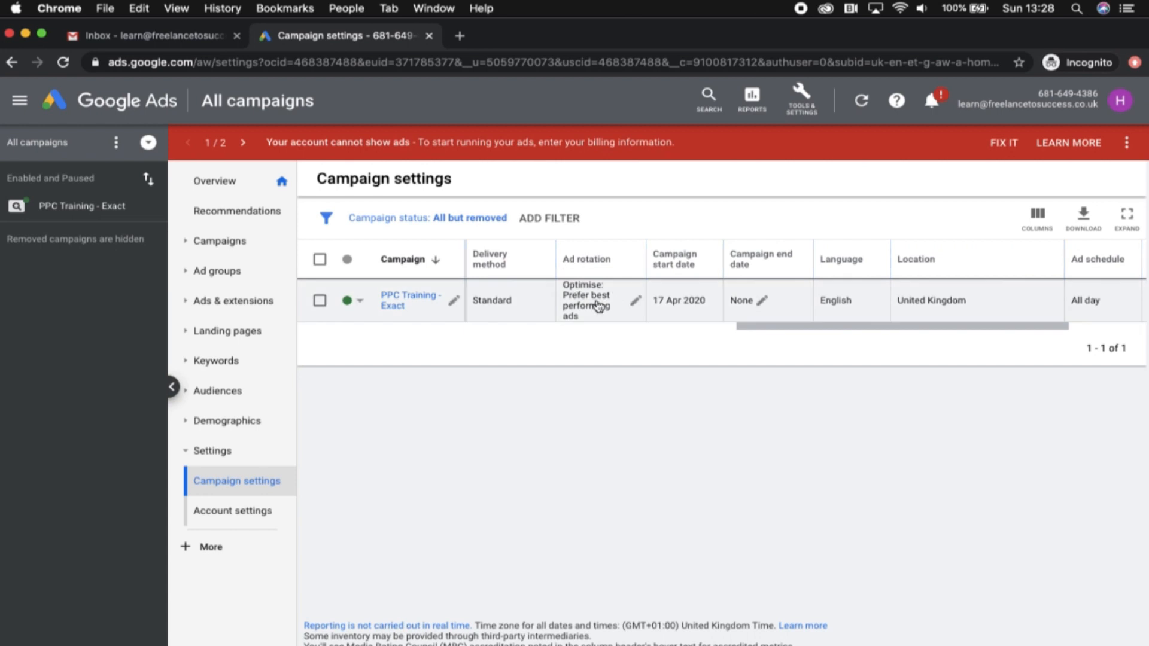
scroll(643, 301, right, 3)
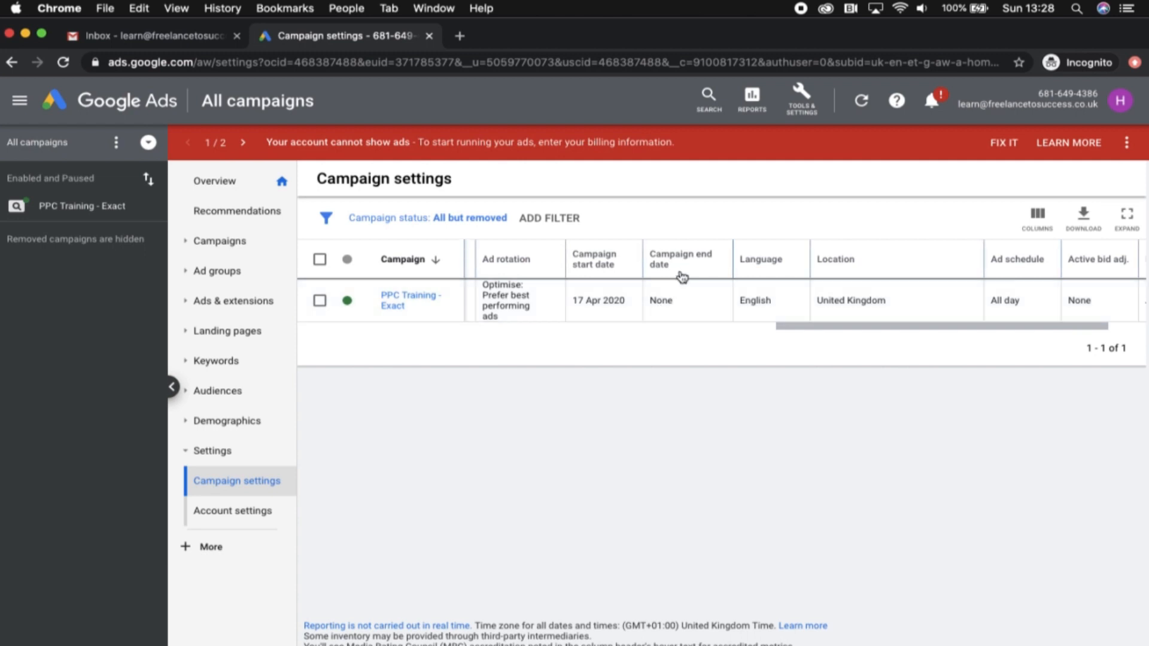
scroll(683, 294, right, 1)
scroll(683, 293, right, 3)
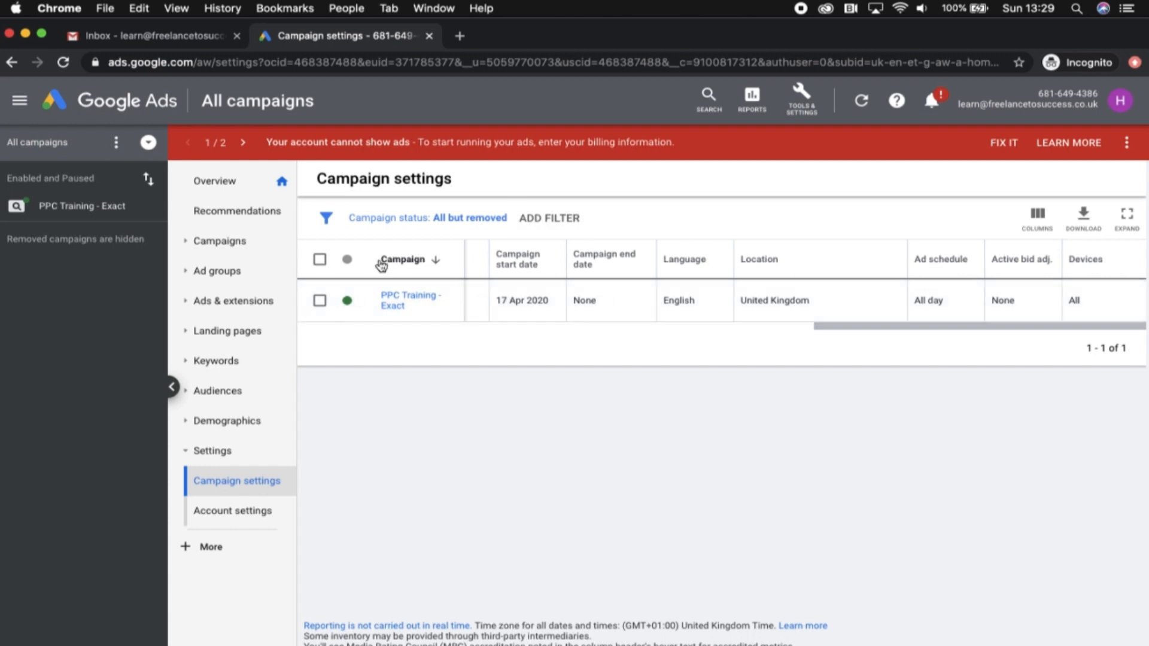
Open the account settings and review the options from tracking down to data protection contacts.
click(221, 514)
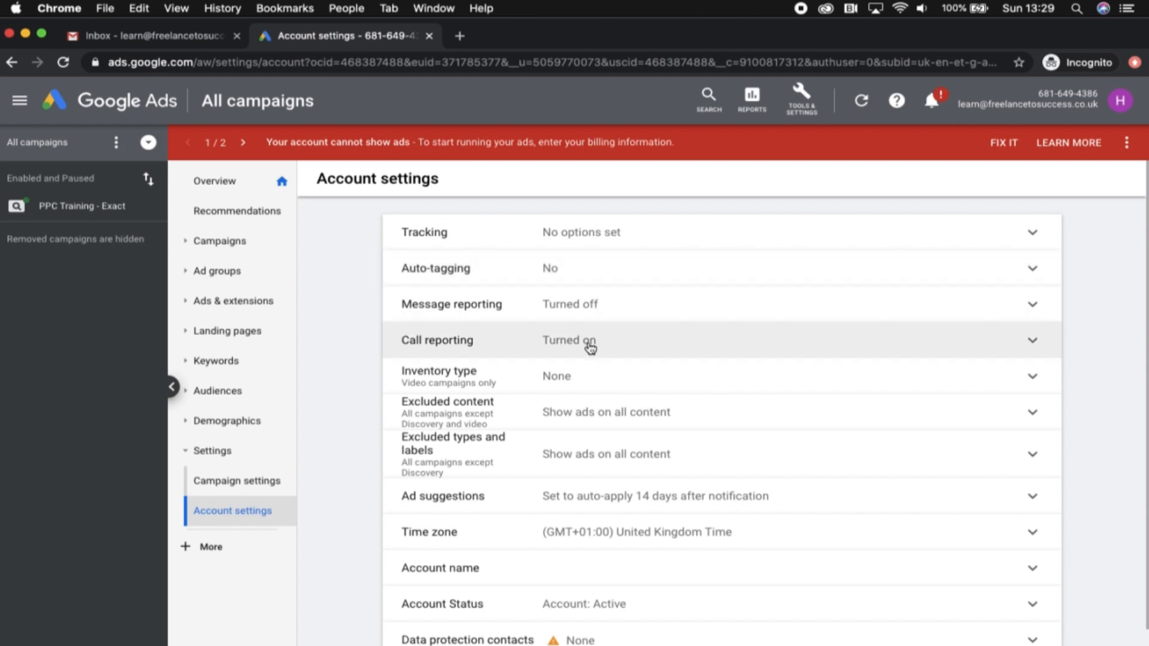
scroll(583, 376, down, 2)
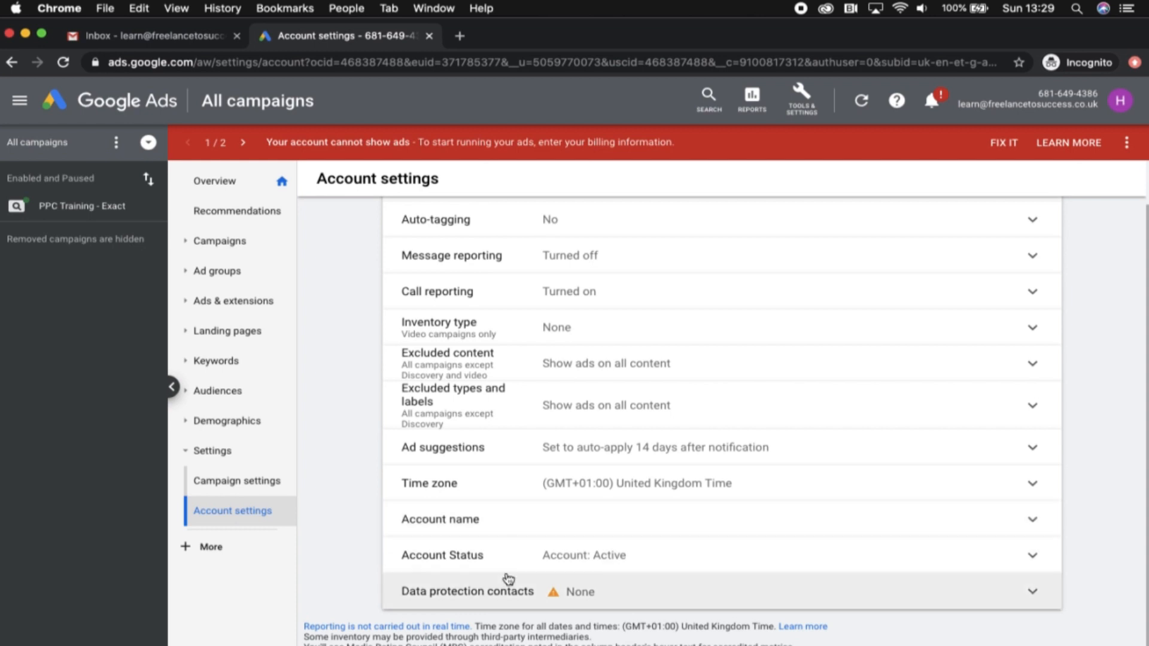
Reveal the additional navigation sections and open the list of targeted locations.
click(205, 547)
scroll(204, 547, down, 3)
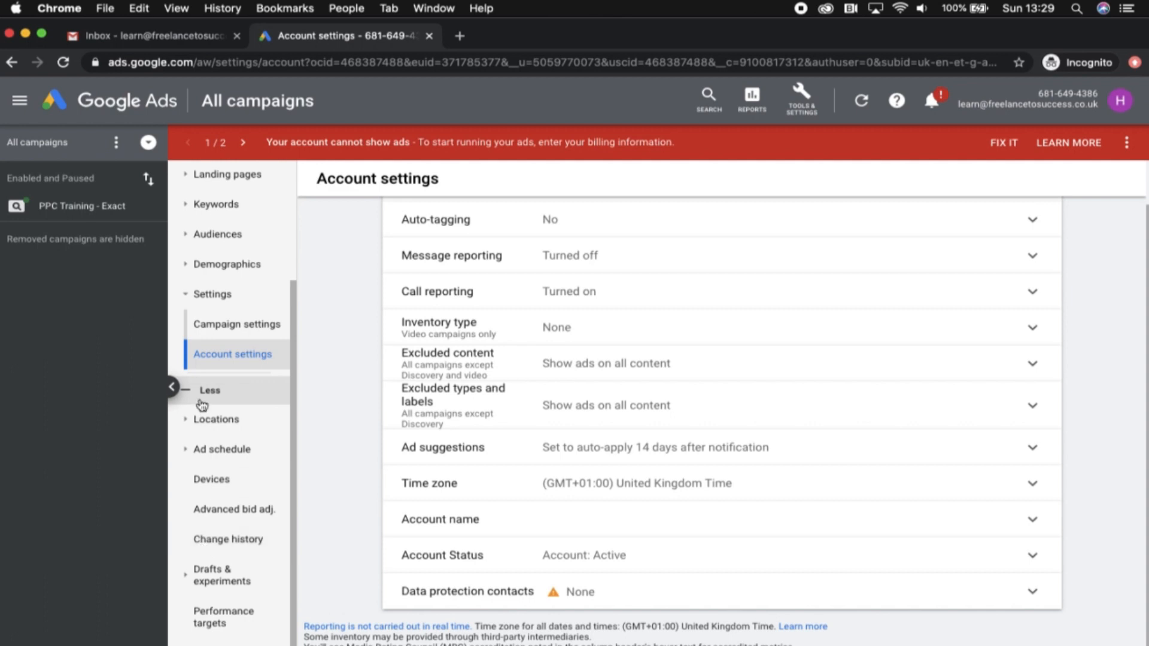
click(185, 421)
click(225, 447)
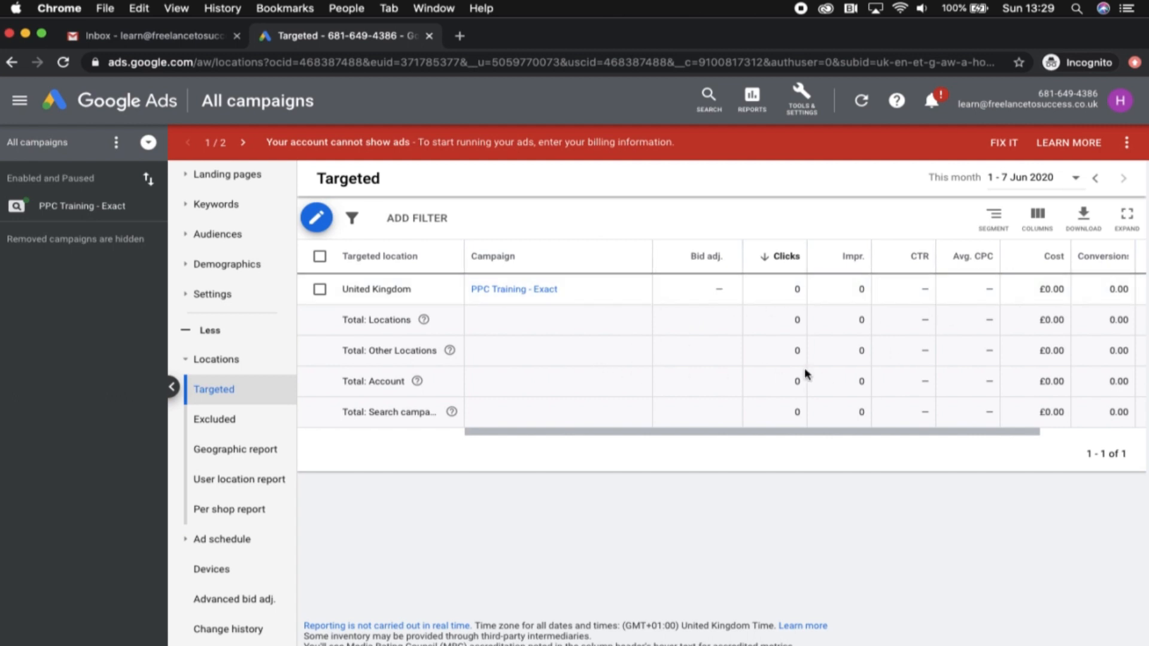
Add Manchester, England, United Kingdom as a targeted location for the PPC Training - Exact campaign and save it.
click(316, 218)
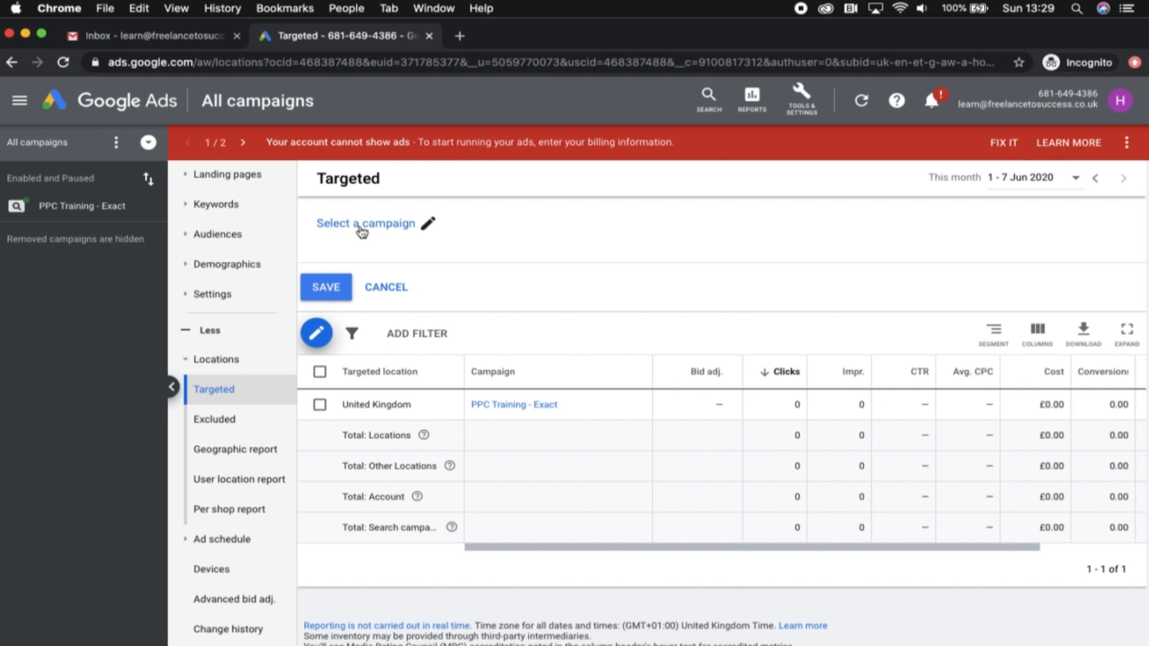
click(362, 228)
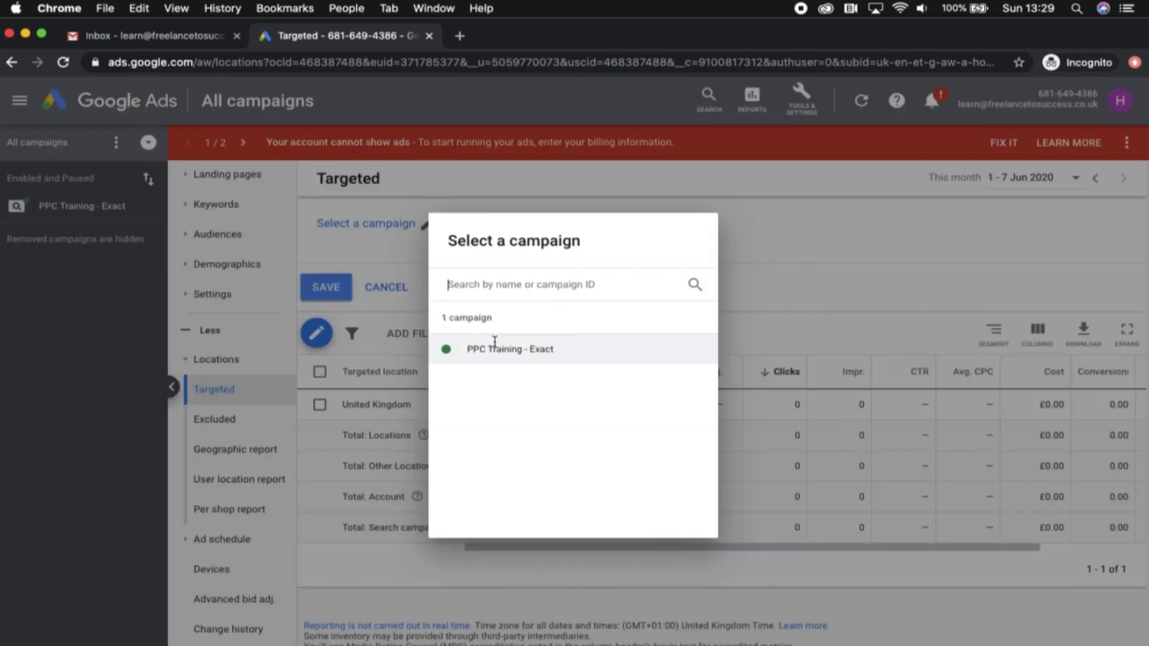
click(494, 348)
click(358, 293)
text(manchester)
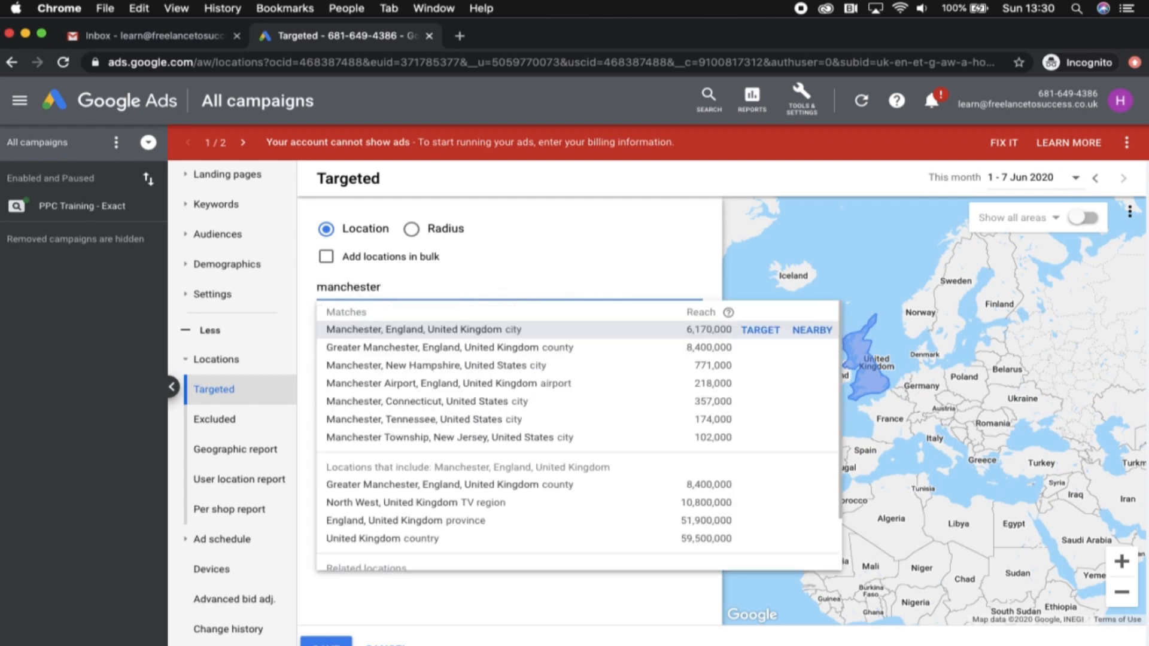
click(389, 331)
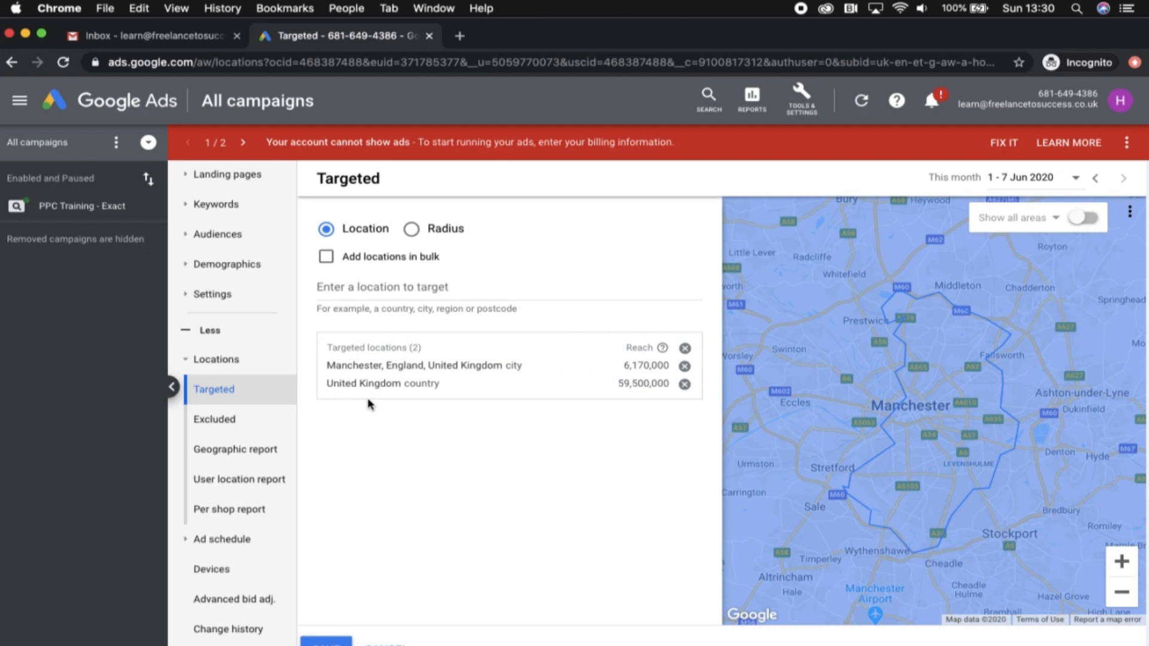
click(324, 643)
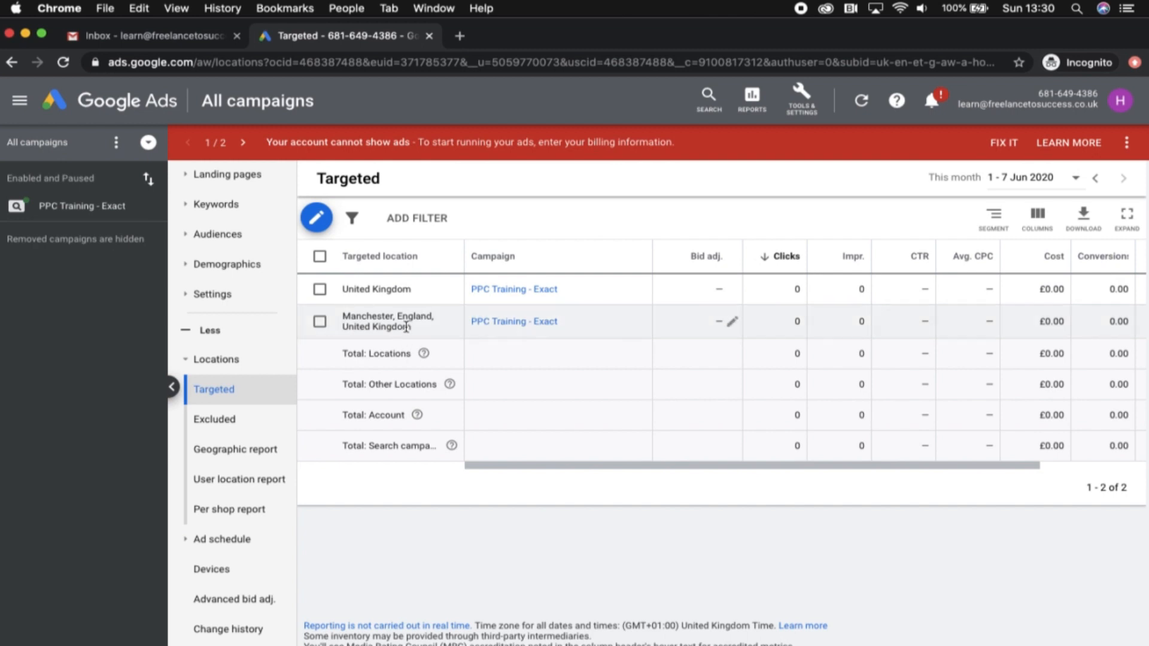
Set the bid adjustment for the Manchester location to a 10% increase.
click(731, 322)
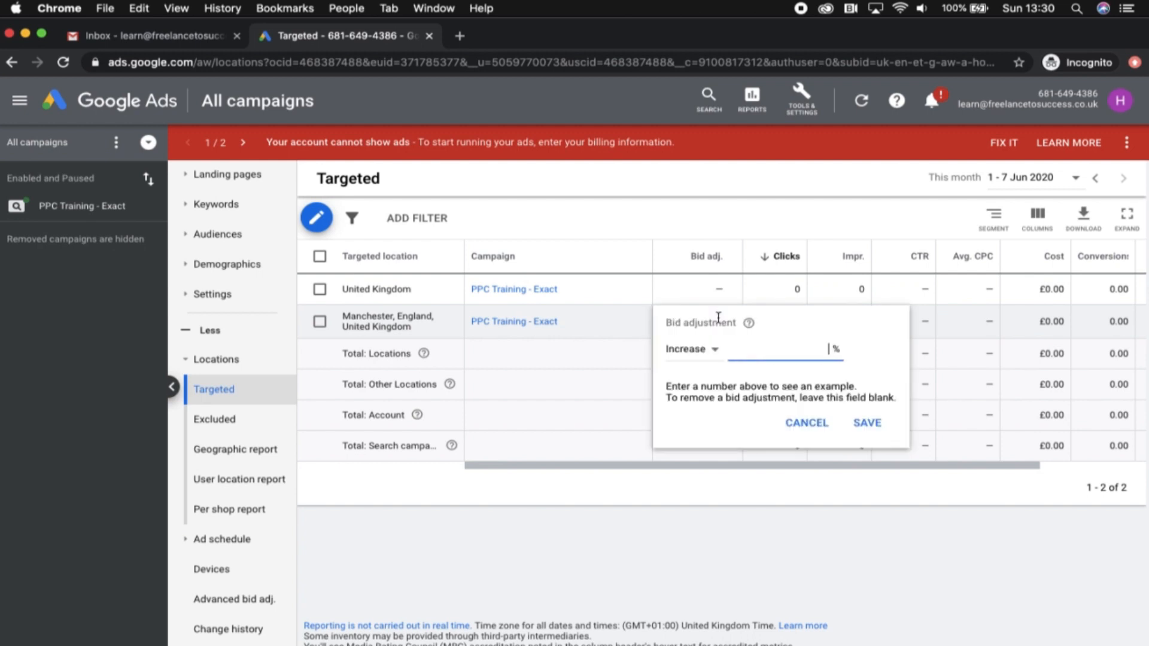
text(10)
key(Return)
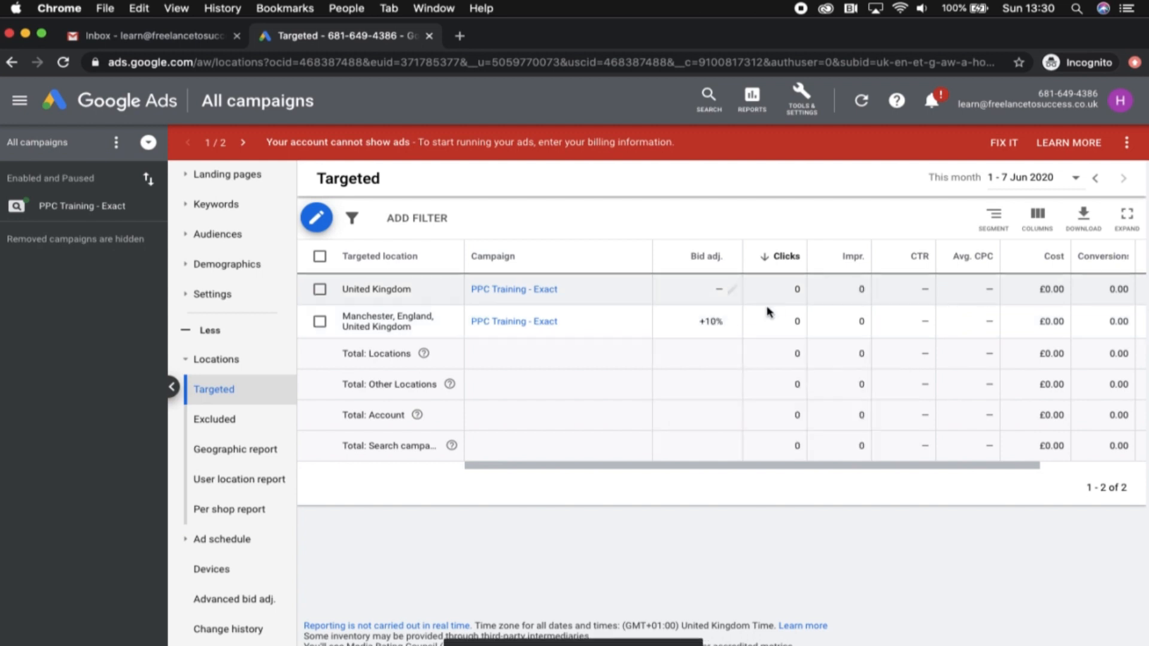
Switch the Manchester location's bid adjustment to a 10% decrease and save it.
click(731, 322)
click(706, 354)
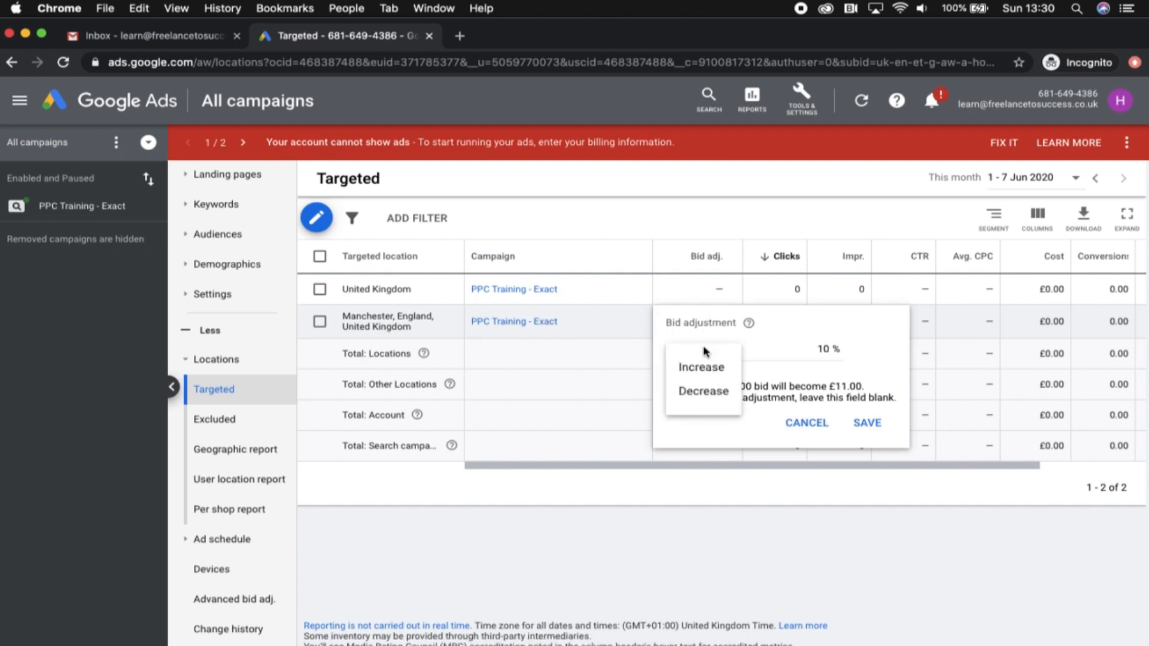
click(708, 389)
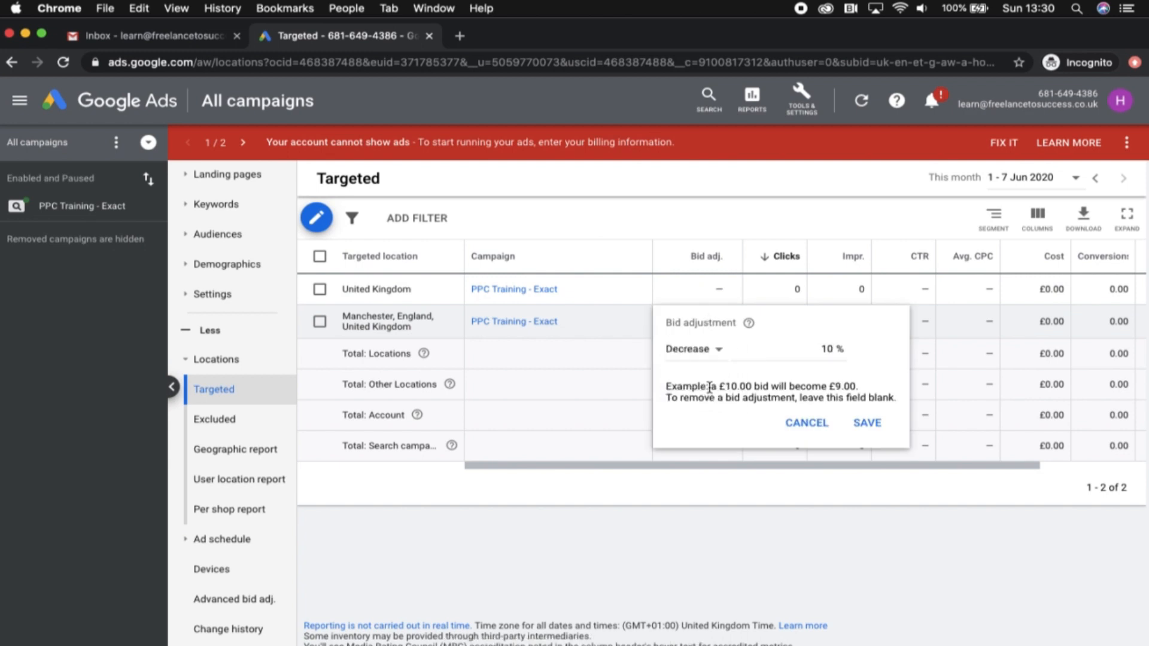
click(877, 424)
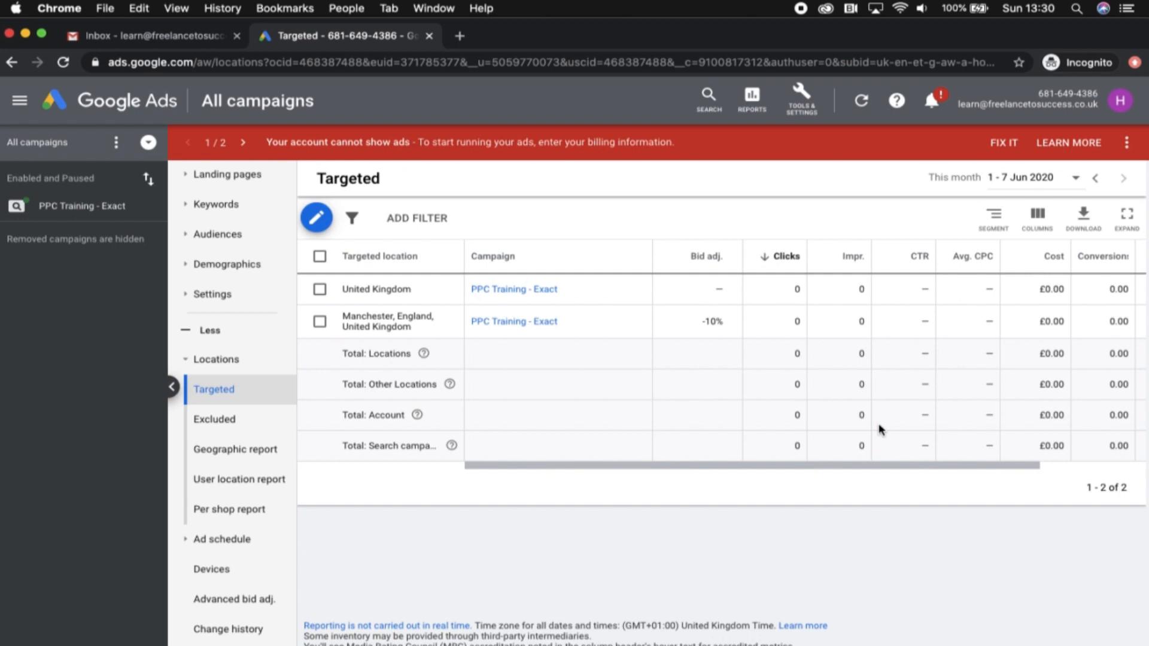
Reopen location targeting for the PPC Training - Exact campaign and add Leeds, England, United Kingdom.
click(316, 218)
click(374, 225)
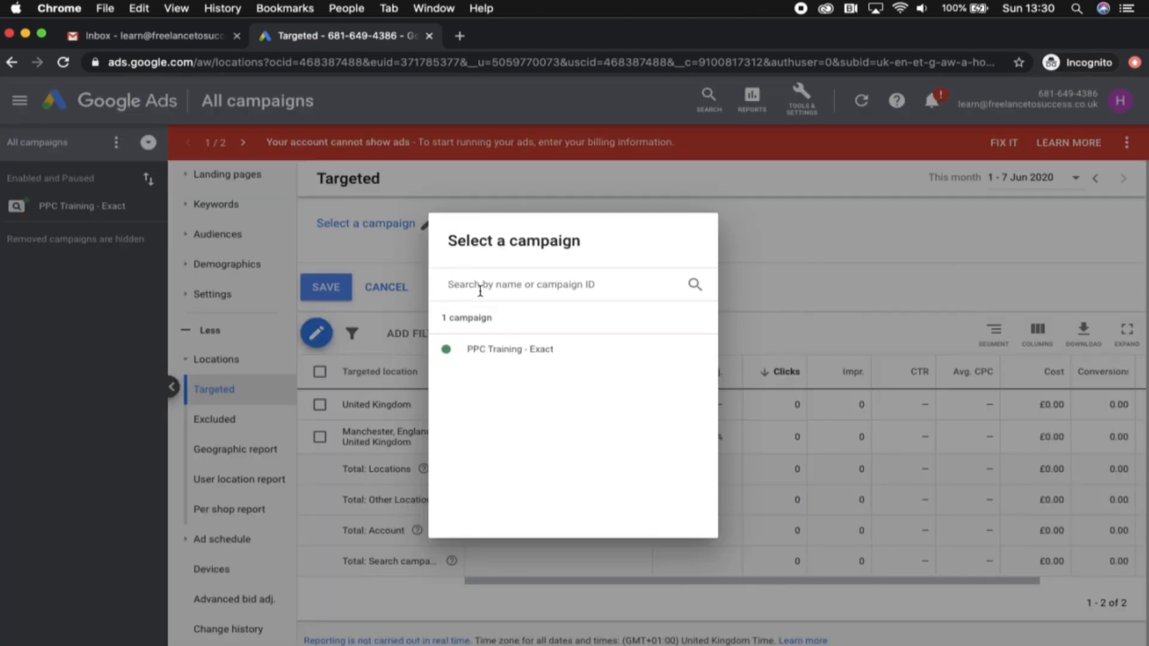
click(494, 346)
click(377, 286)
text(leeds)
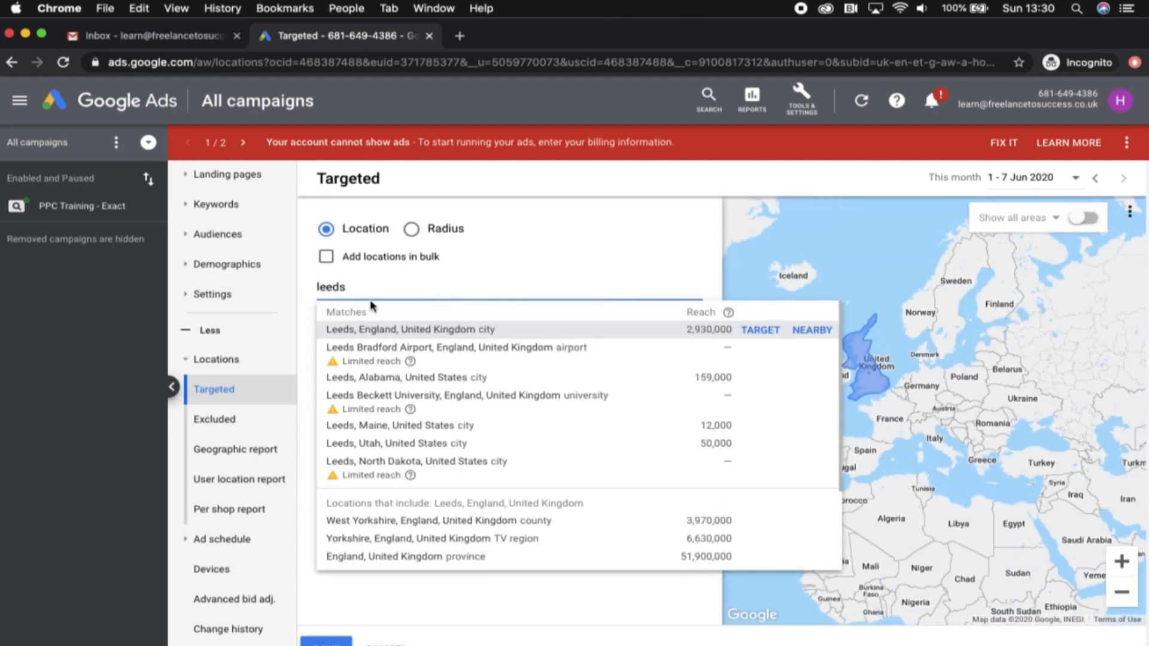
click(367, 329)
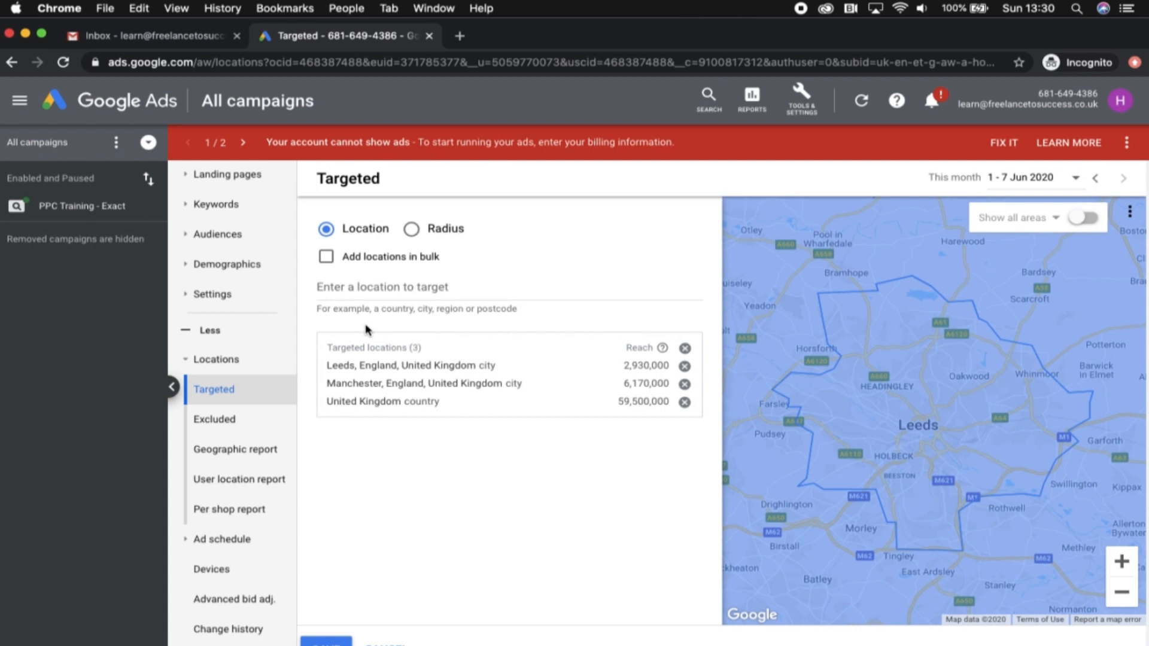
Add the cities of Newcastle upon Tyne and London, England, to the campaign's targeted locations.
click(372, 288)
text(ne)
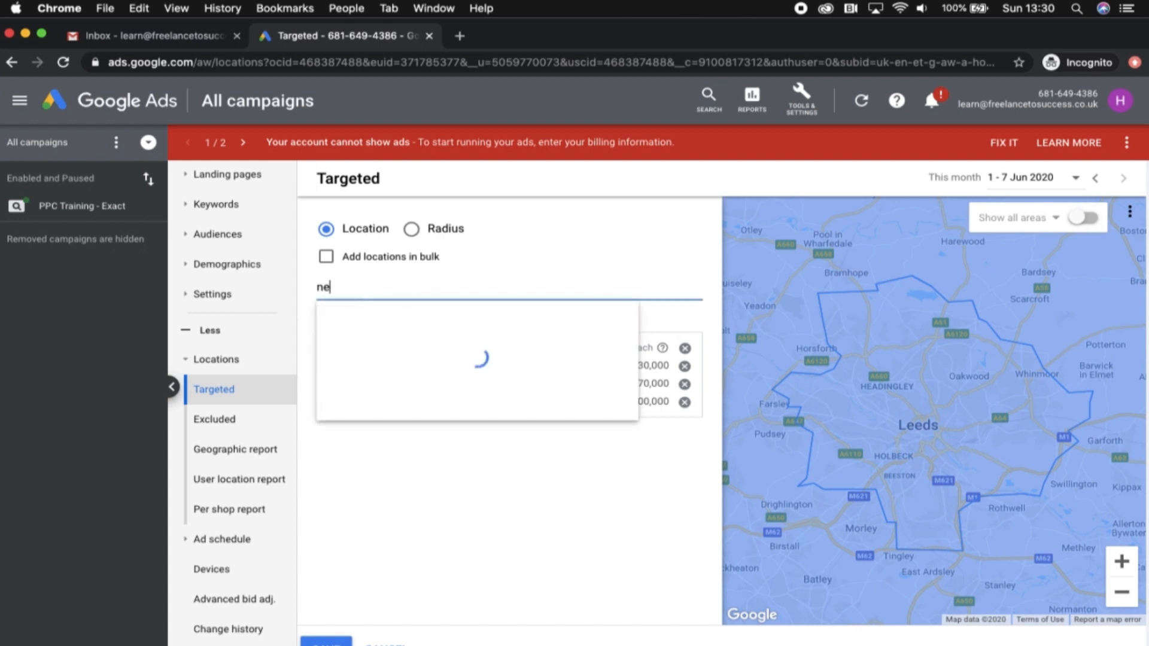
text(wcal)
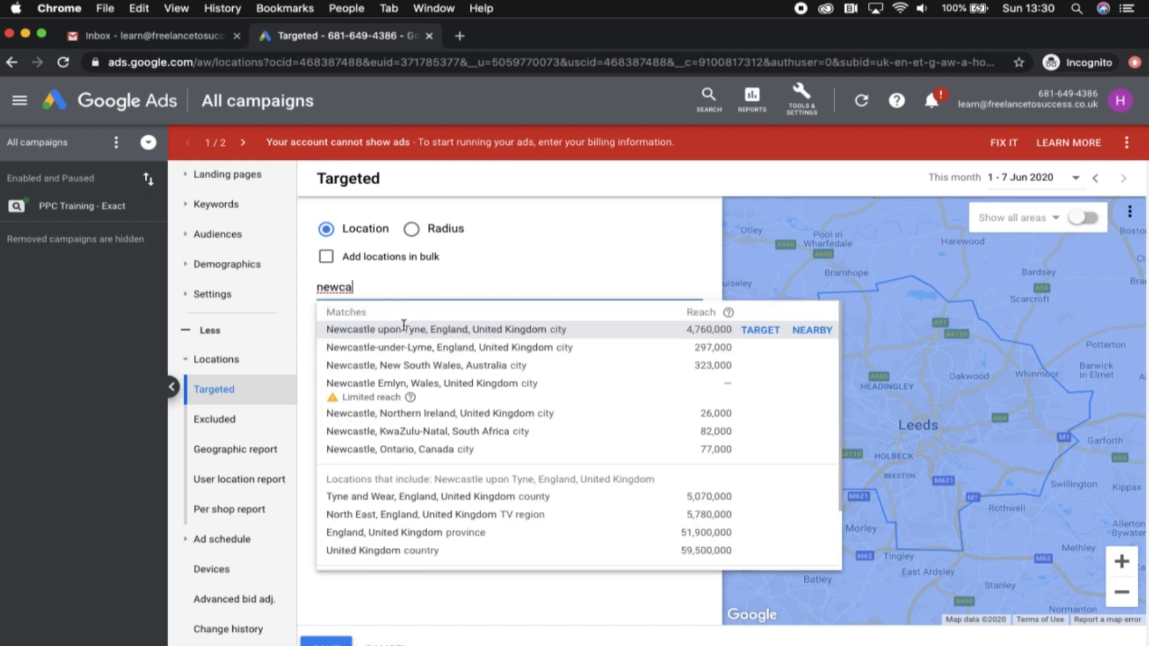
click(404, 328)
click(366, 292)
text(london)
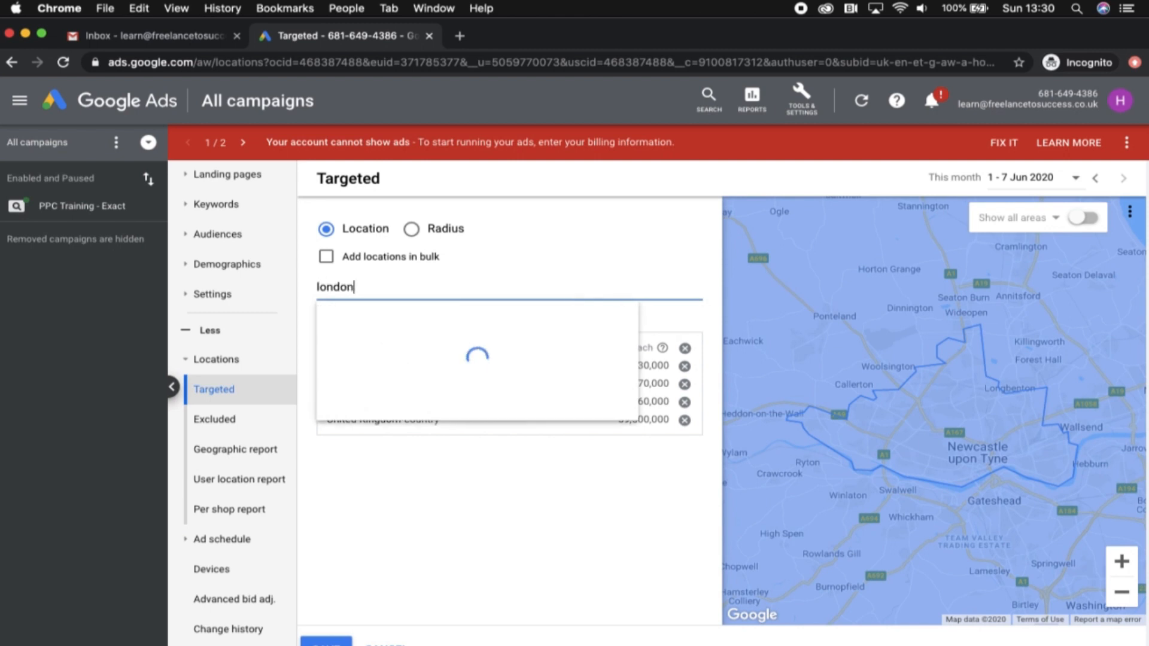
click(384, 325)
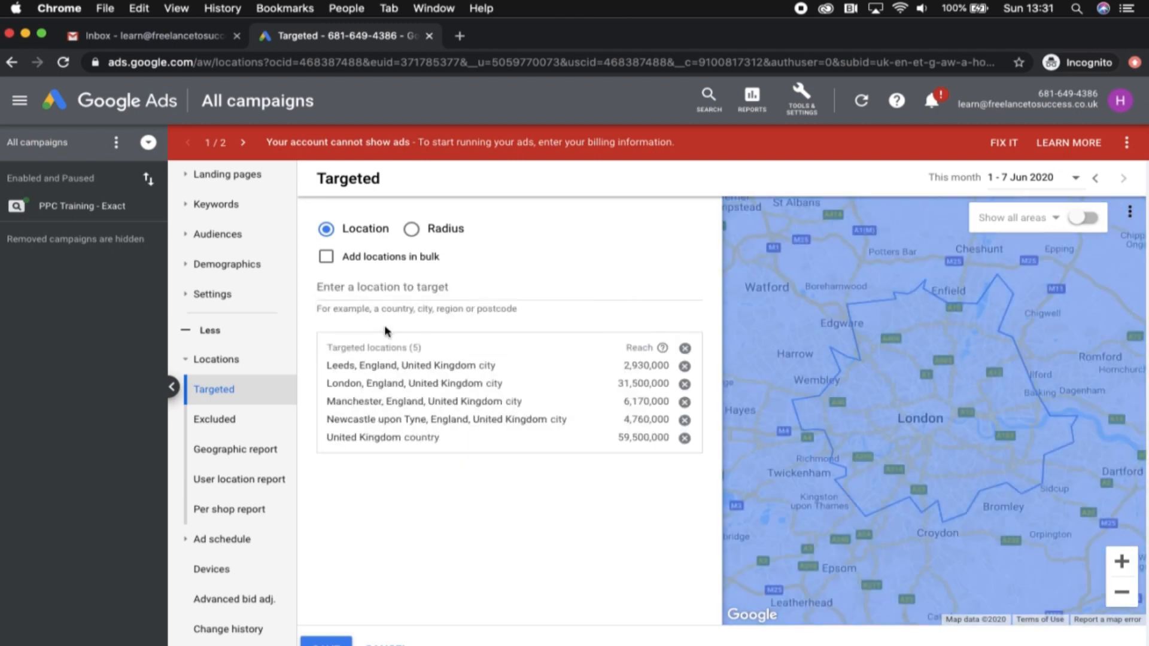
Target a 20 mi radius around Bury BL9 and save the campaign's targeted locations.
click(419, 232)
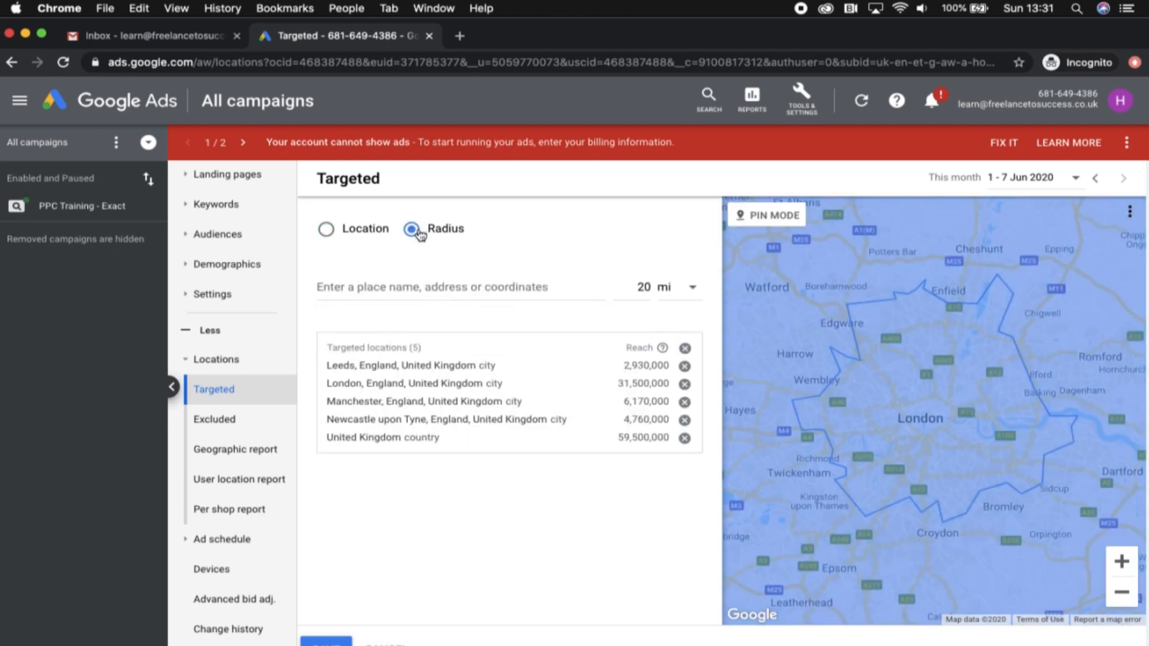
click(403, 285)
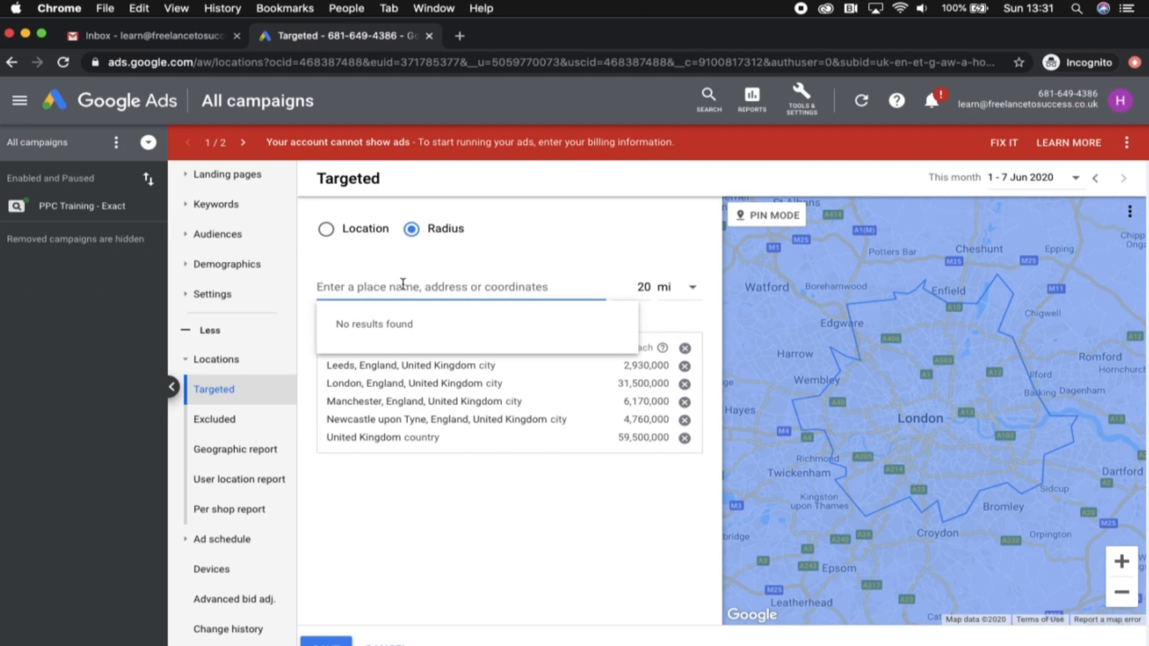
text(bl9)
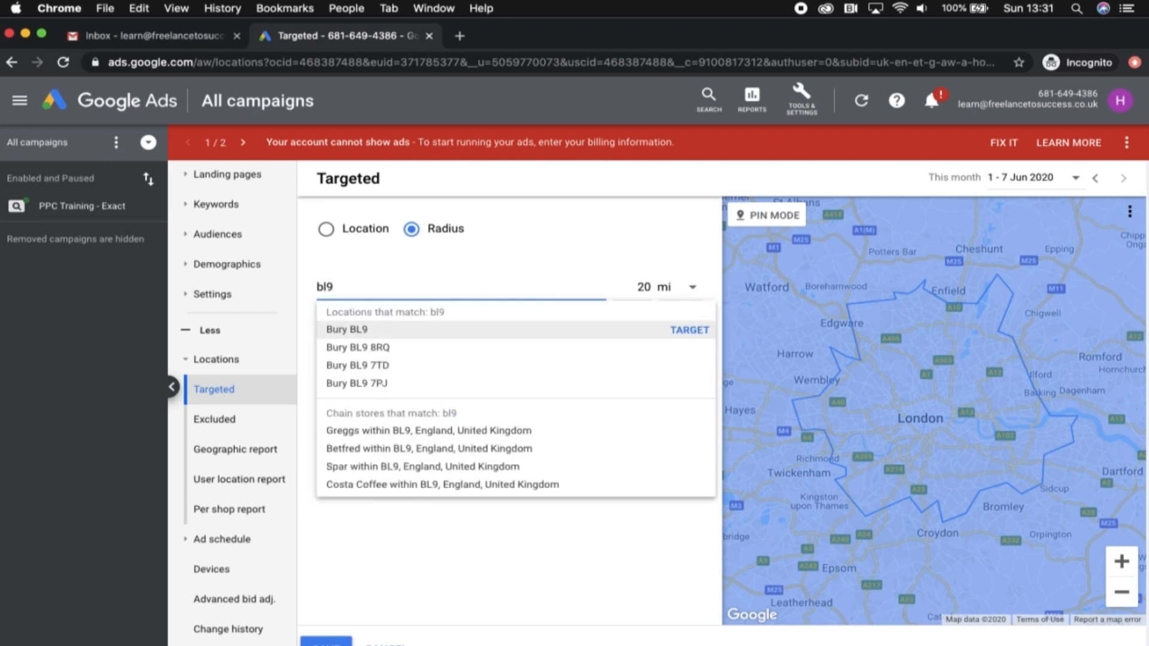
click(341, 331)
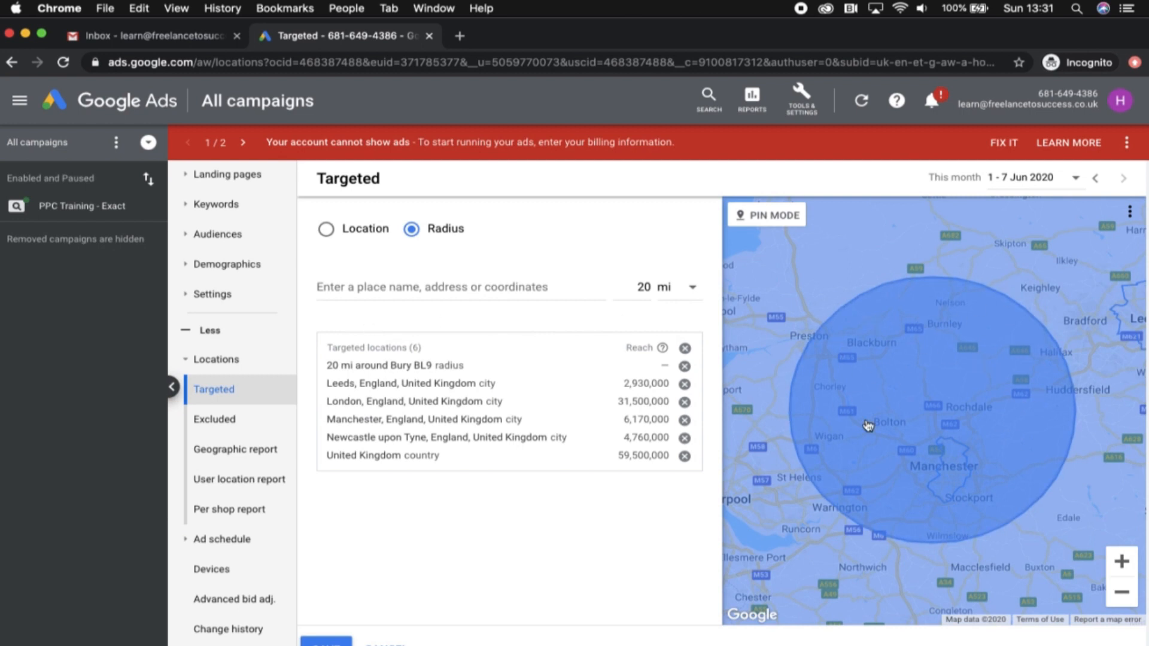
click(326, 643)
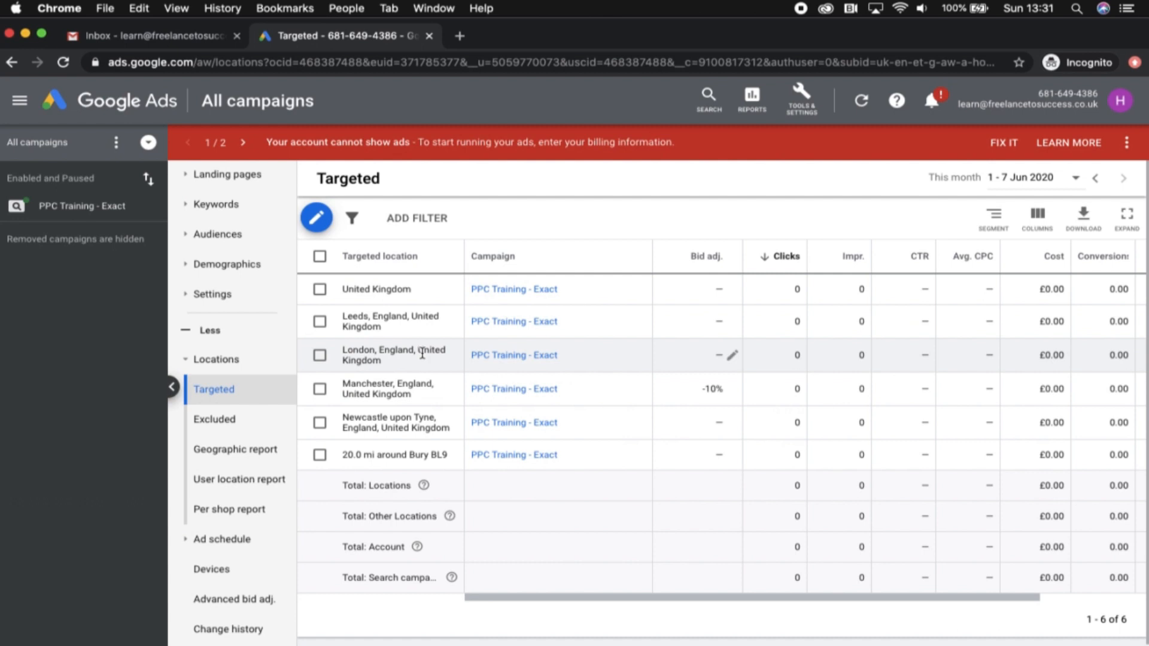
Exclude the city of London, England, United Kingdom from the PPC Training - Exact campaign and save the exclusion.
click(221, 421)
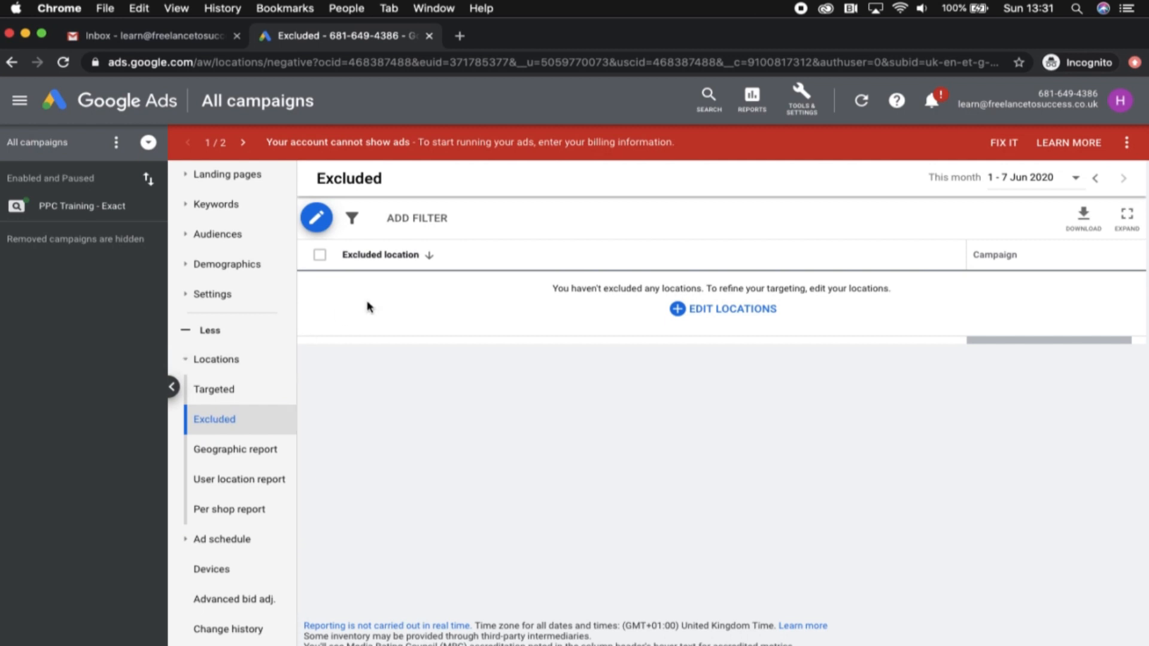
click(321, 225)
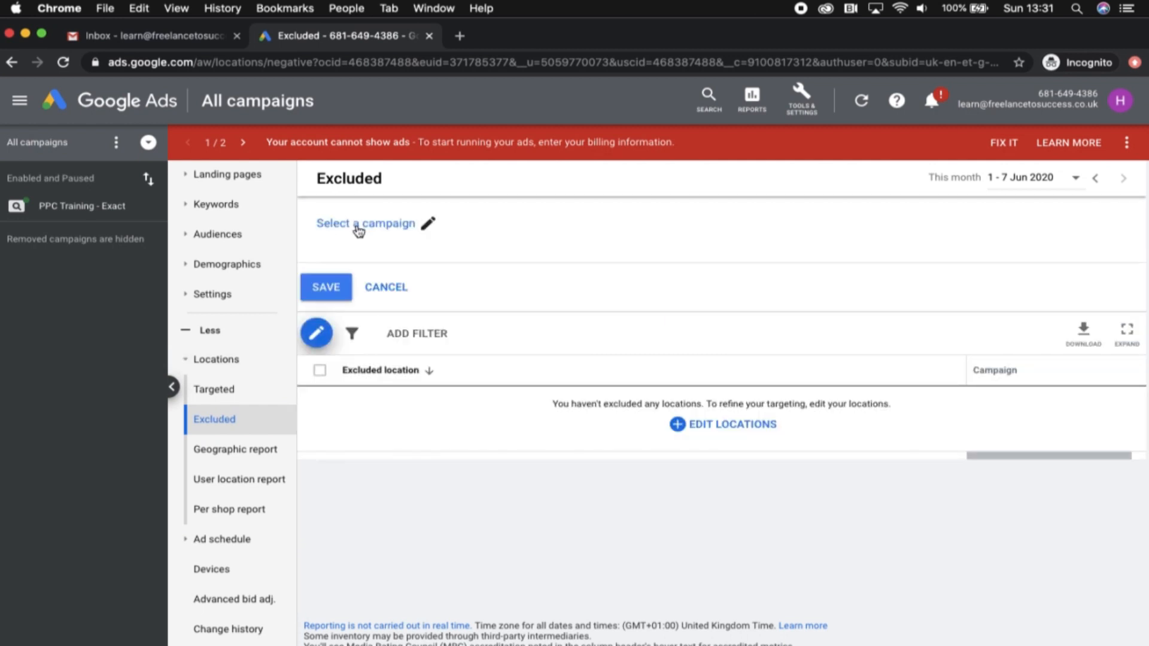
click(428, 225)
click(490, 351)
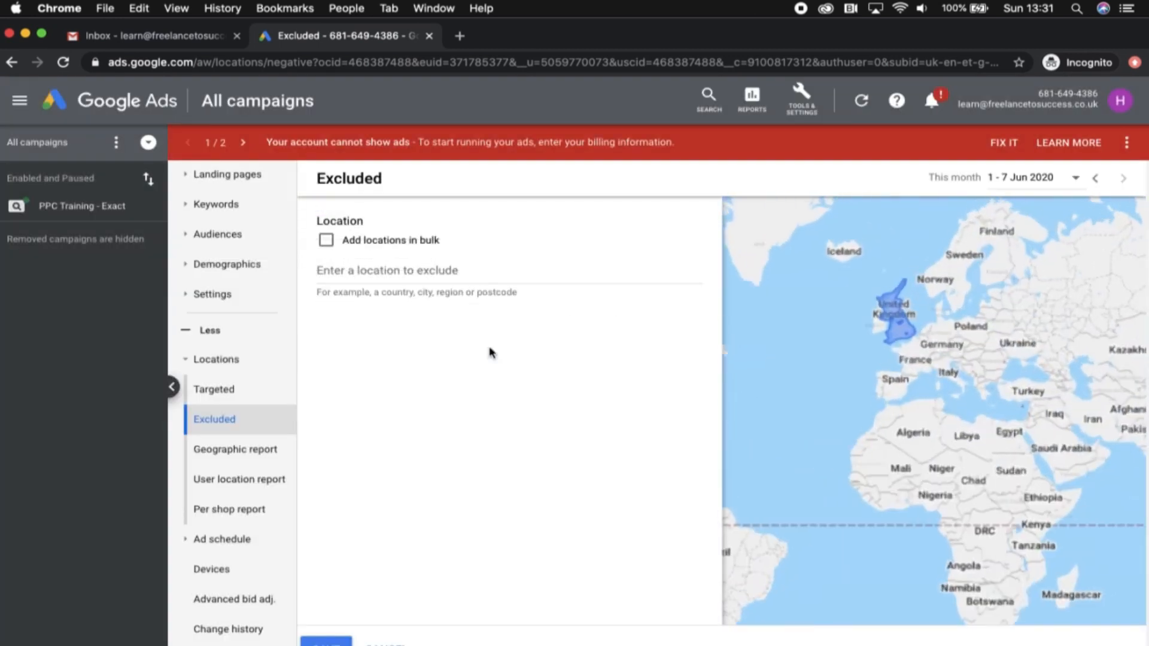
click(401, 271)
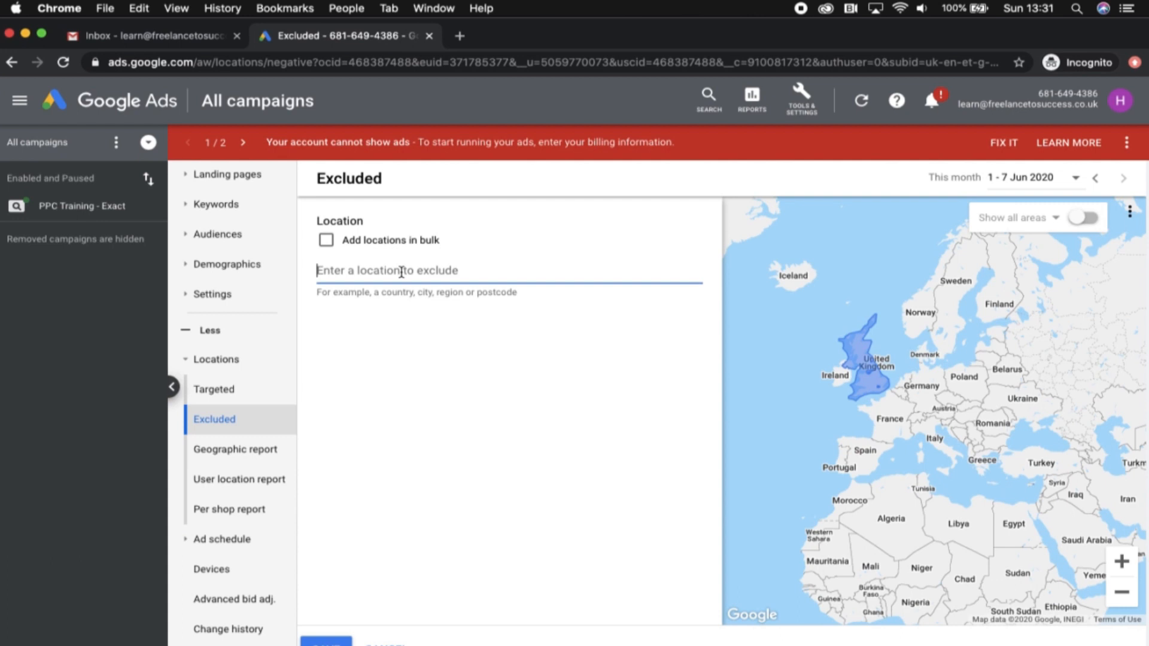
text(londo)
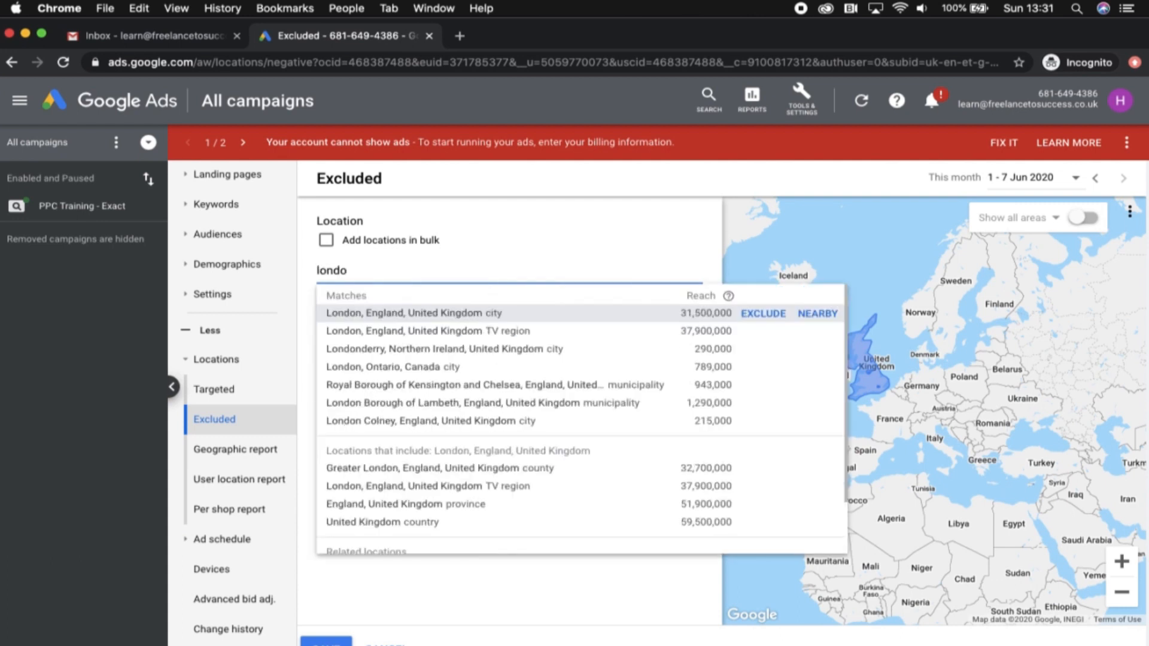
click(442, 309)
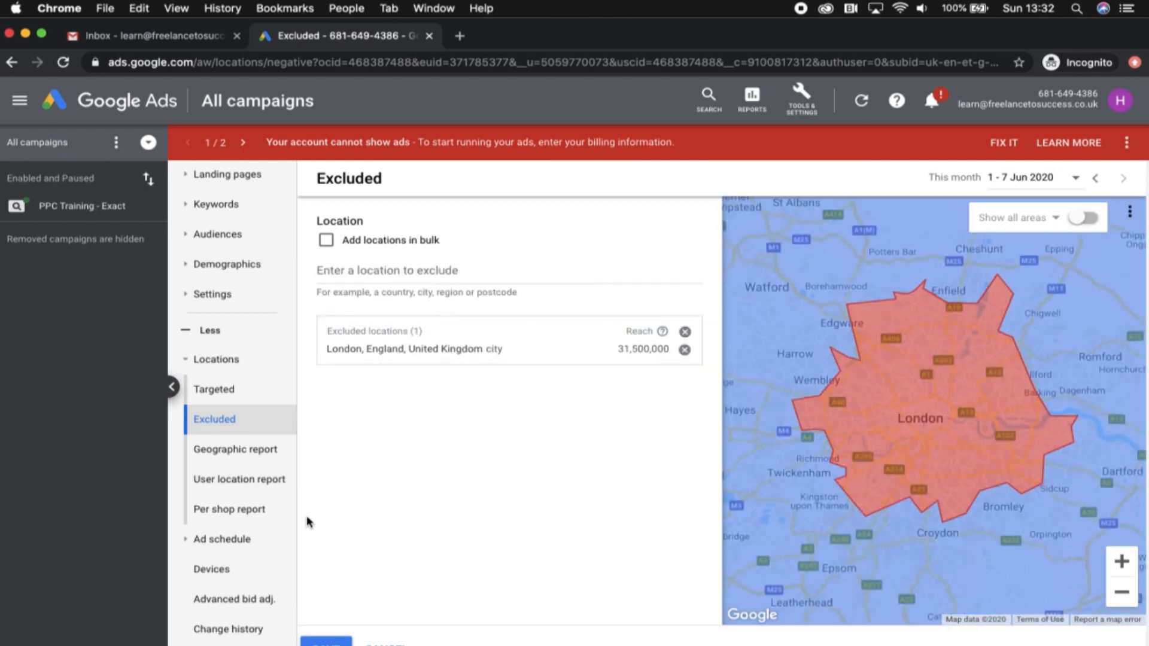
click(327, 642)
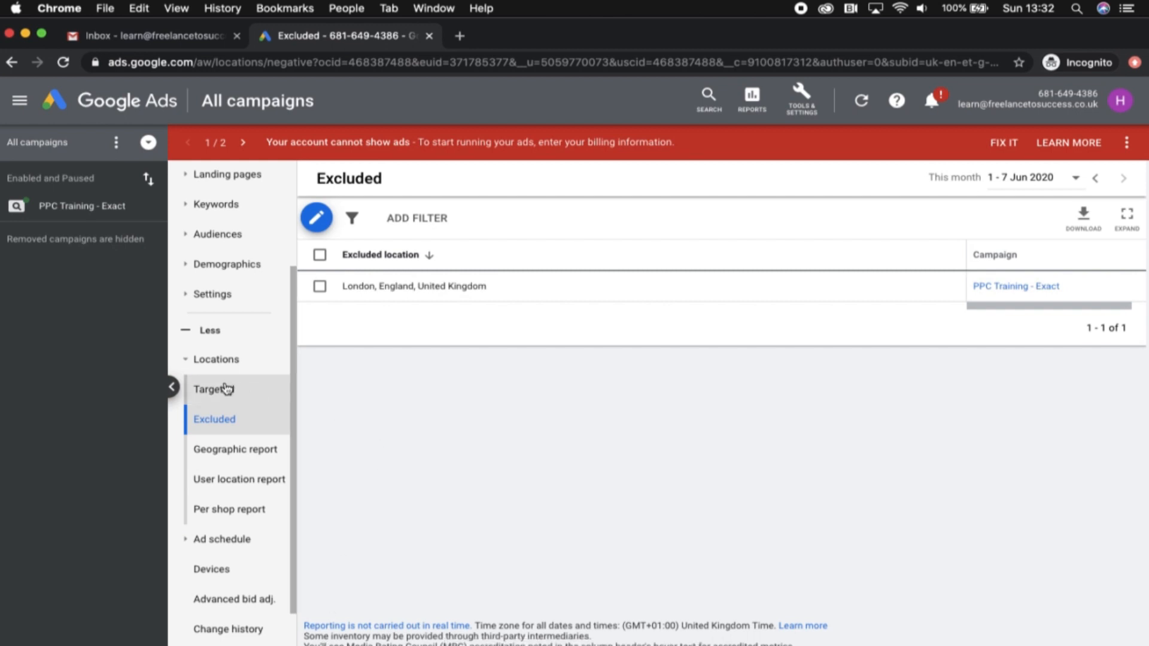
Review the campaign's targeted locations list and compare it with the excluded locations list.
click(271, 390)
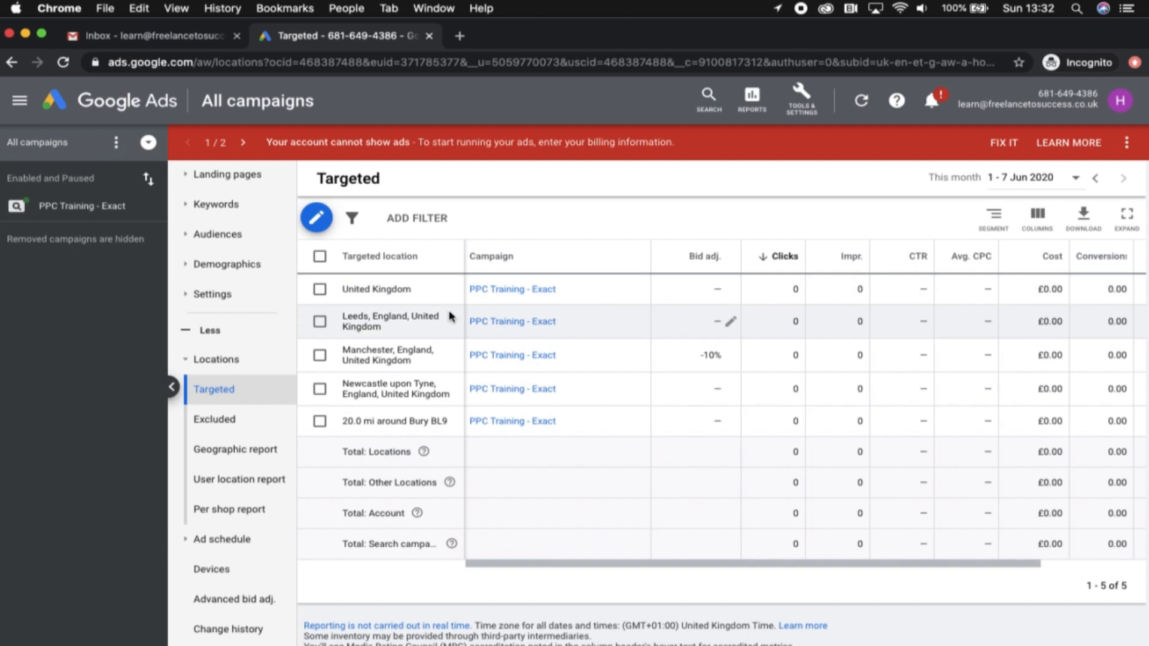
click(228, 420)
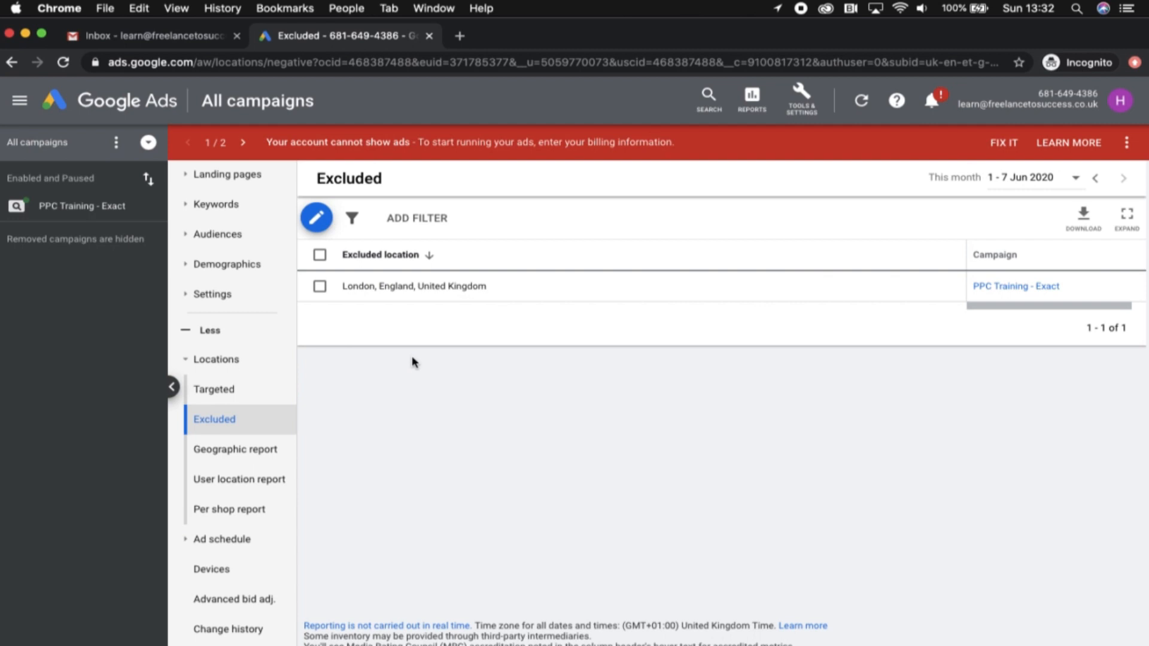
scroll(192, 390, down, 1)
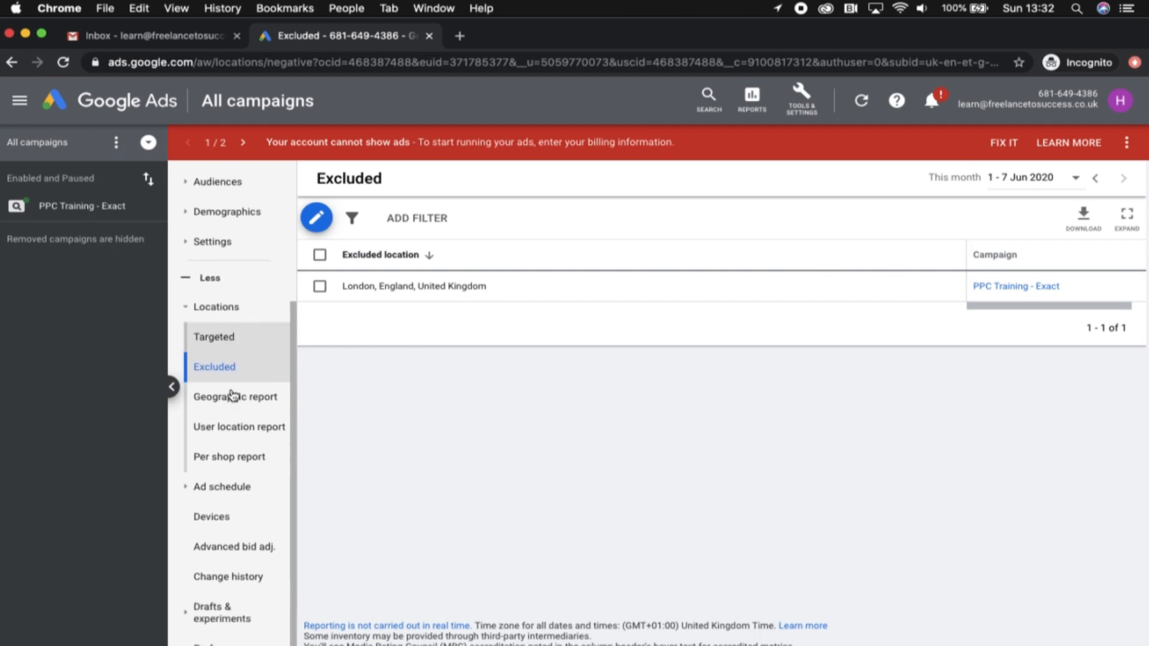
click(189, 290)
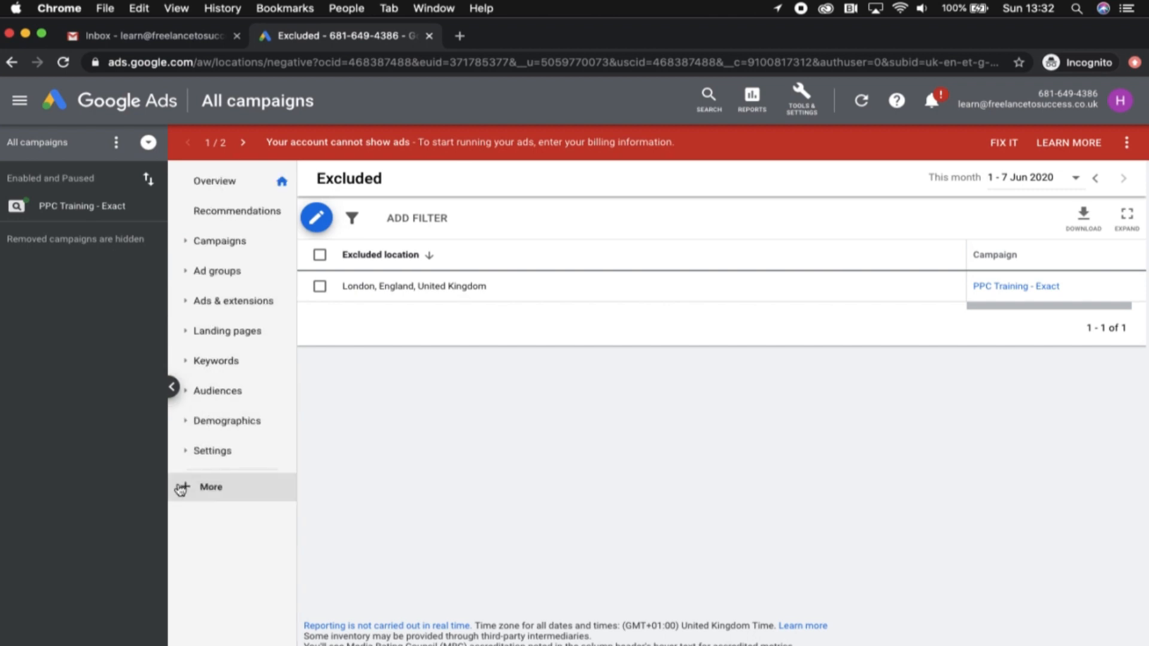
click(201, 486)
scroll(240, 467, down, 3)
click(197, 380)
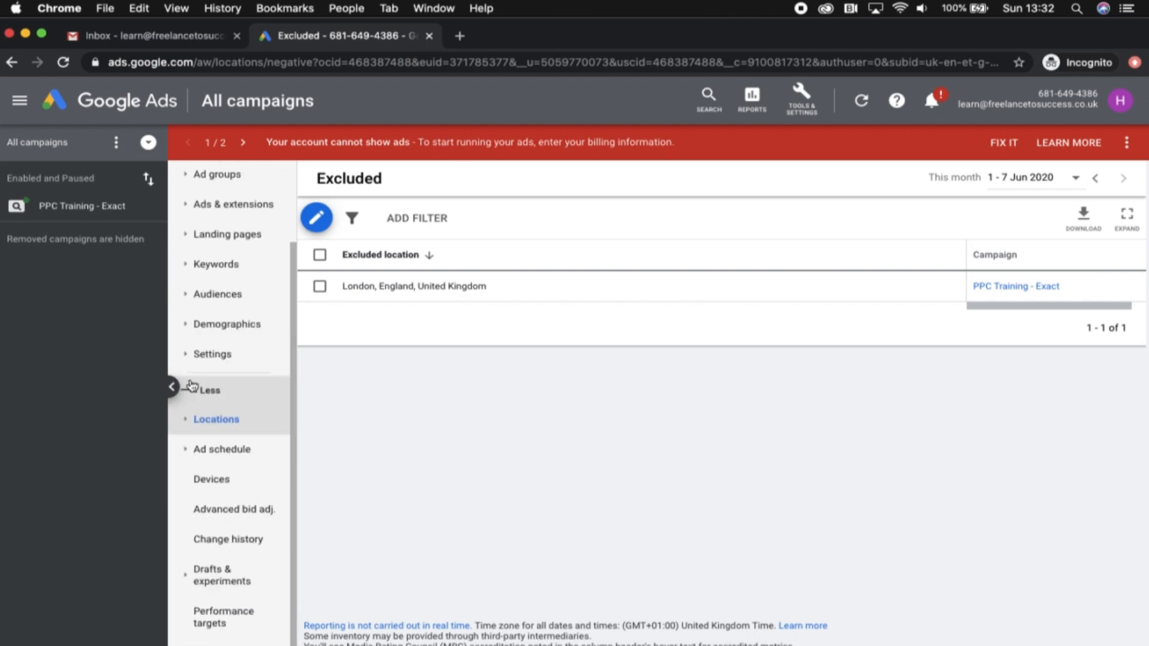
Open the ad schedule for editing and choose the PPC Training - Exact campaign.
click(194, 450)
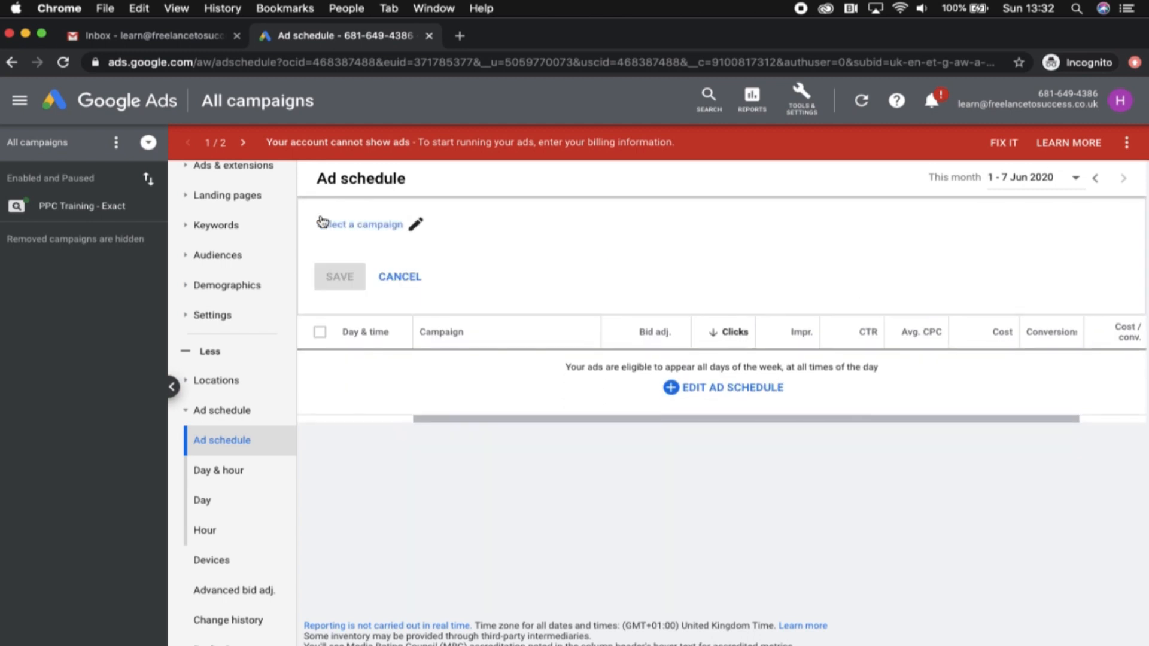
click(357, 225)
click(491, 350)
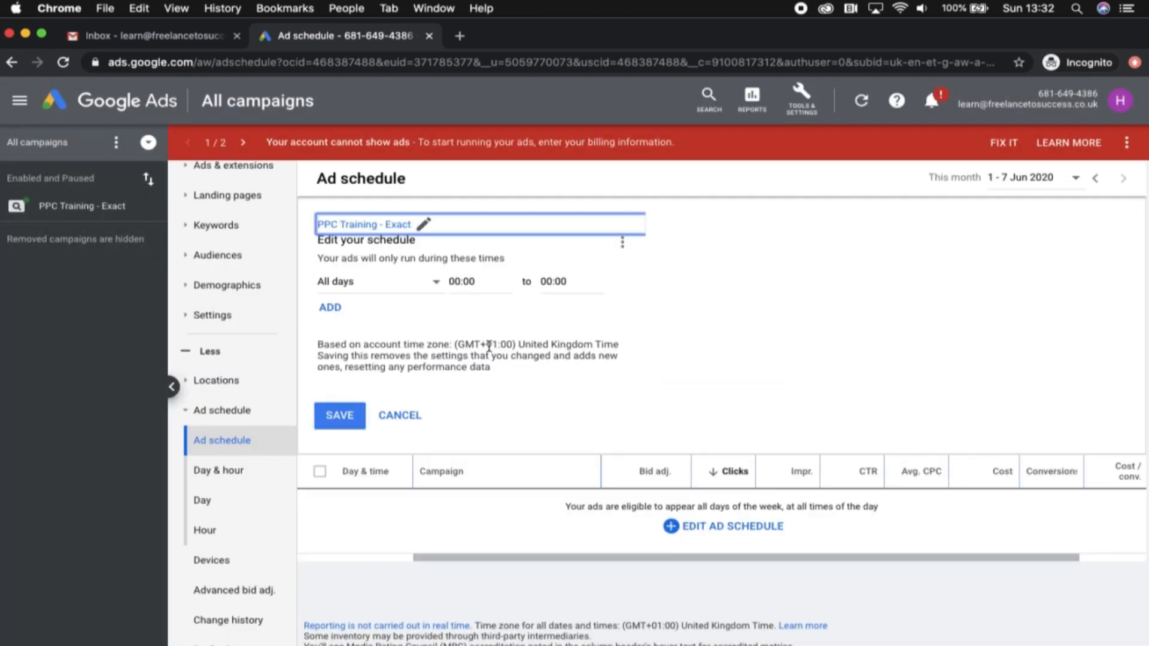
Schedule the campaign's ads for Mondays - Fridays from 09:00 to 17:00 and save the schedule.
click(389, 287)
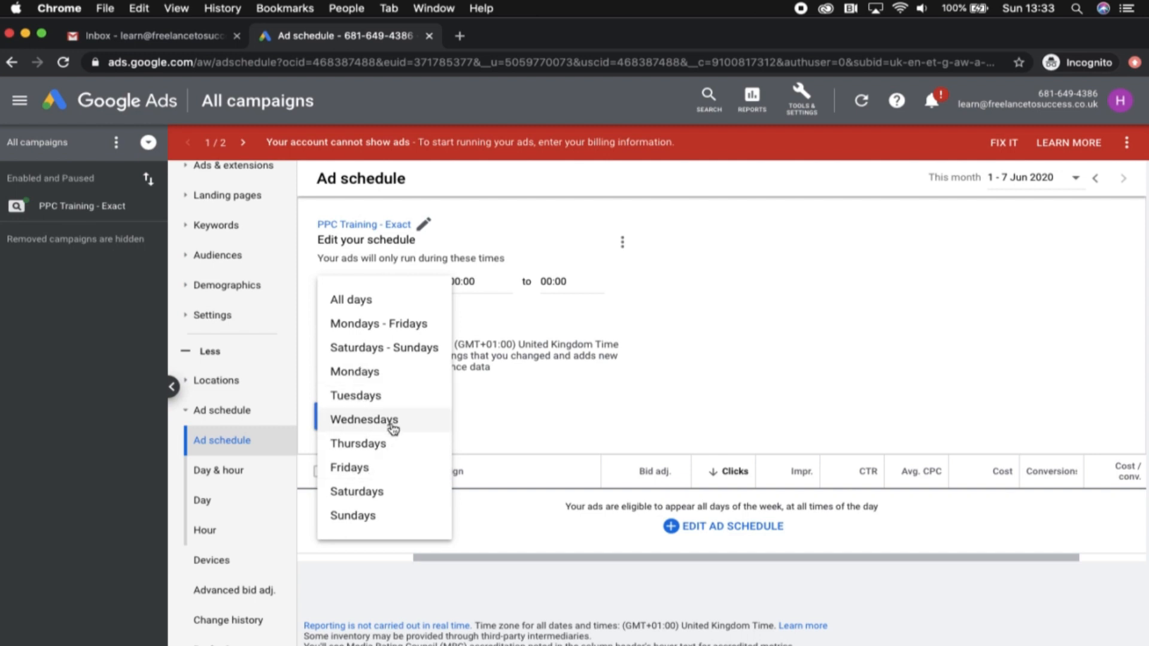
click(367, 321)
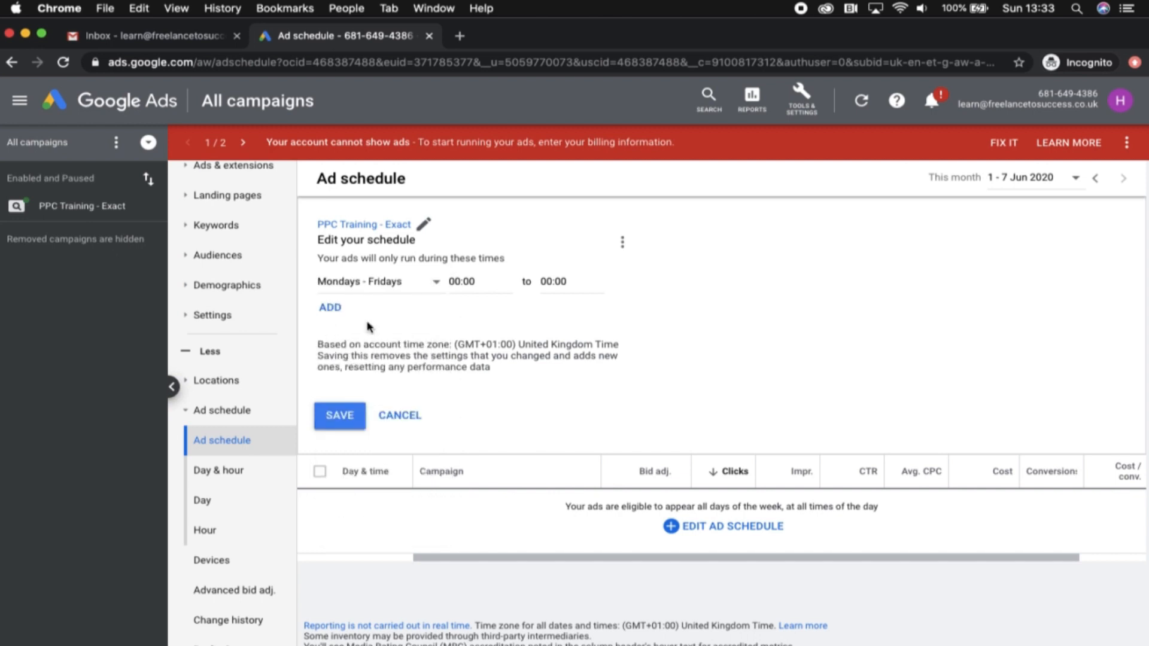
click(470, 282)
scroll(483, 404, down, 3)
scroll(483, 404, down, 15)
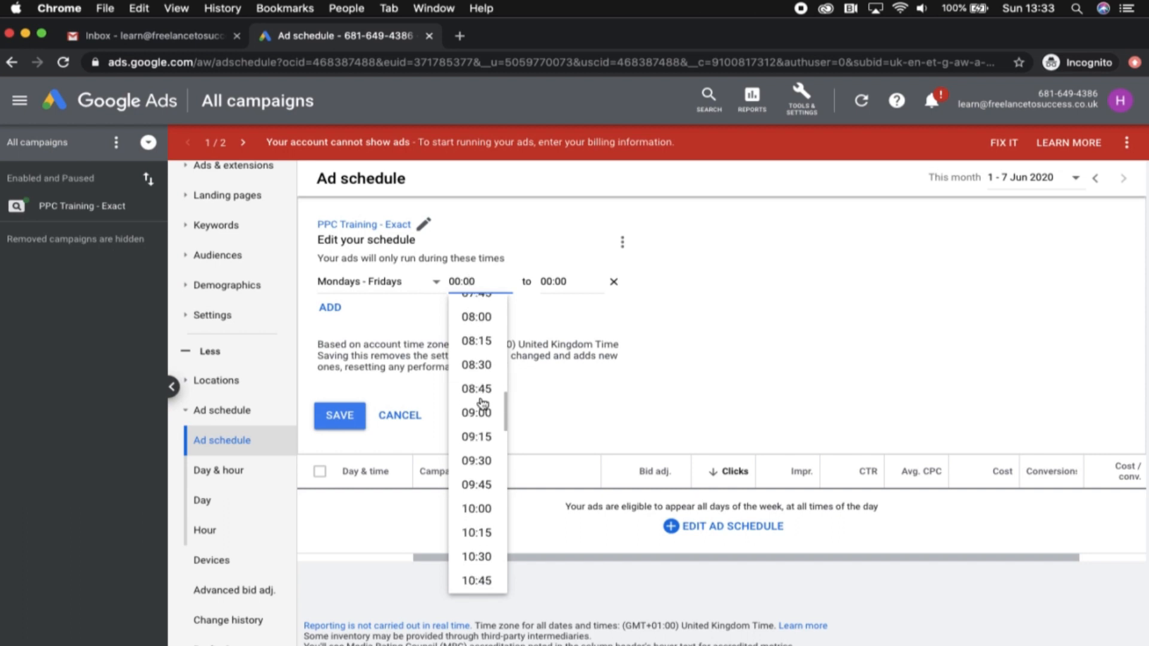
click(477, 419)
click(569, 281)
scroll(574, 431, down, 3)
scroll(578, 435, down, 20)
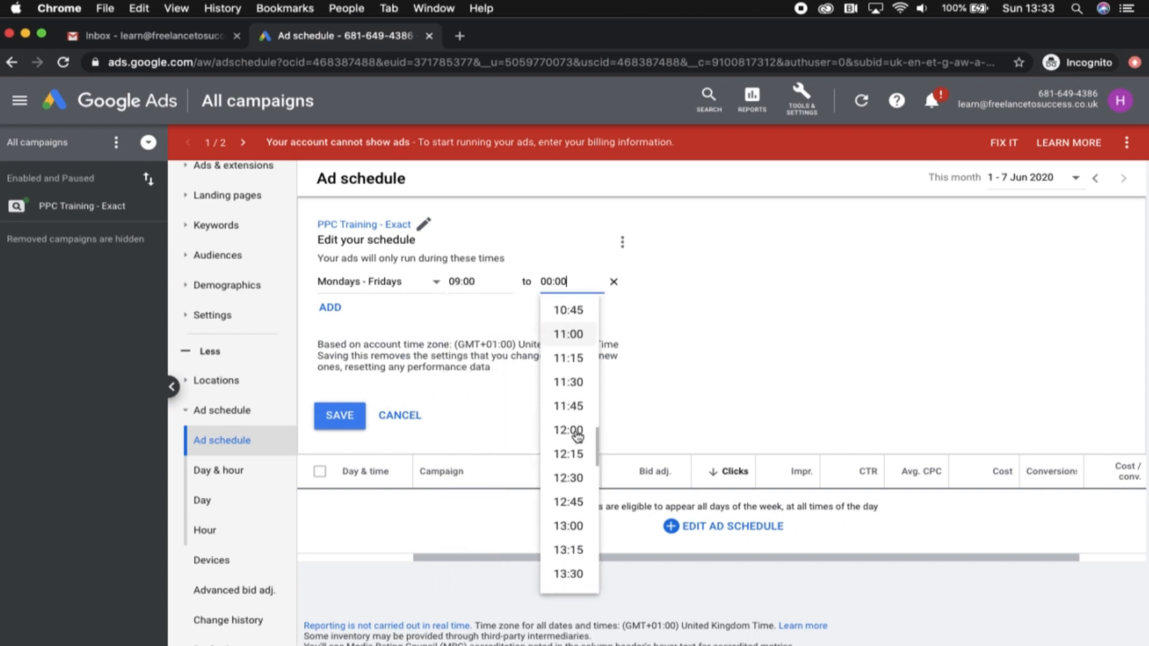
scroll(575, 436, down, 5)
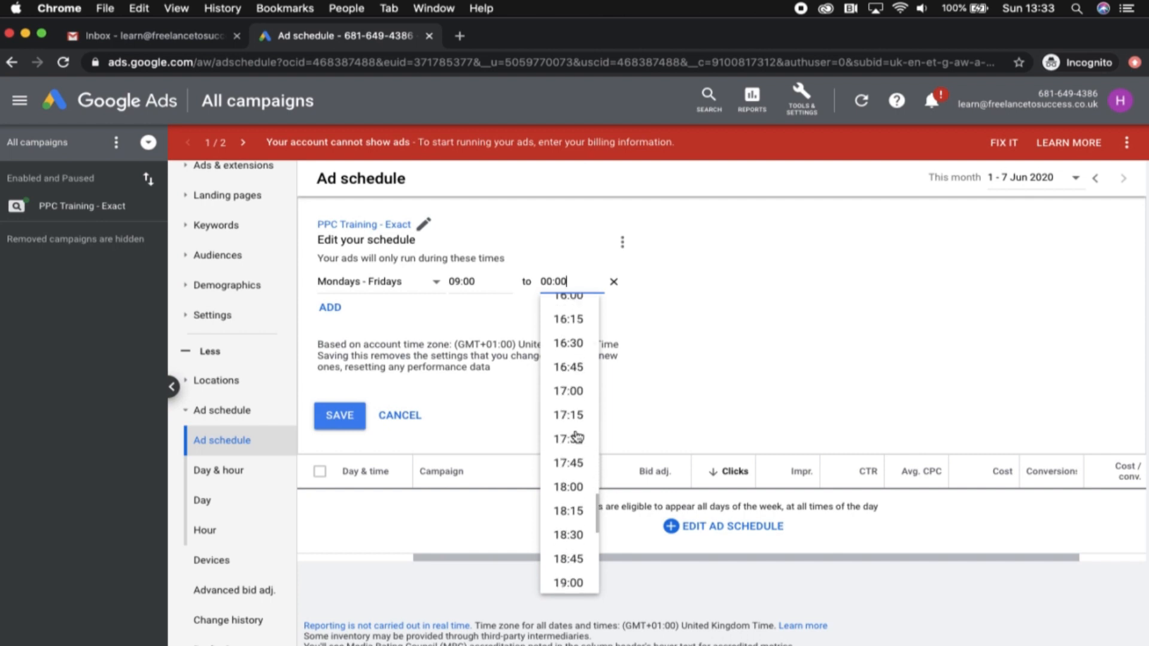
click(572, 392)
click(338, 415)
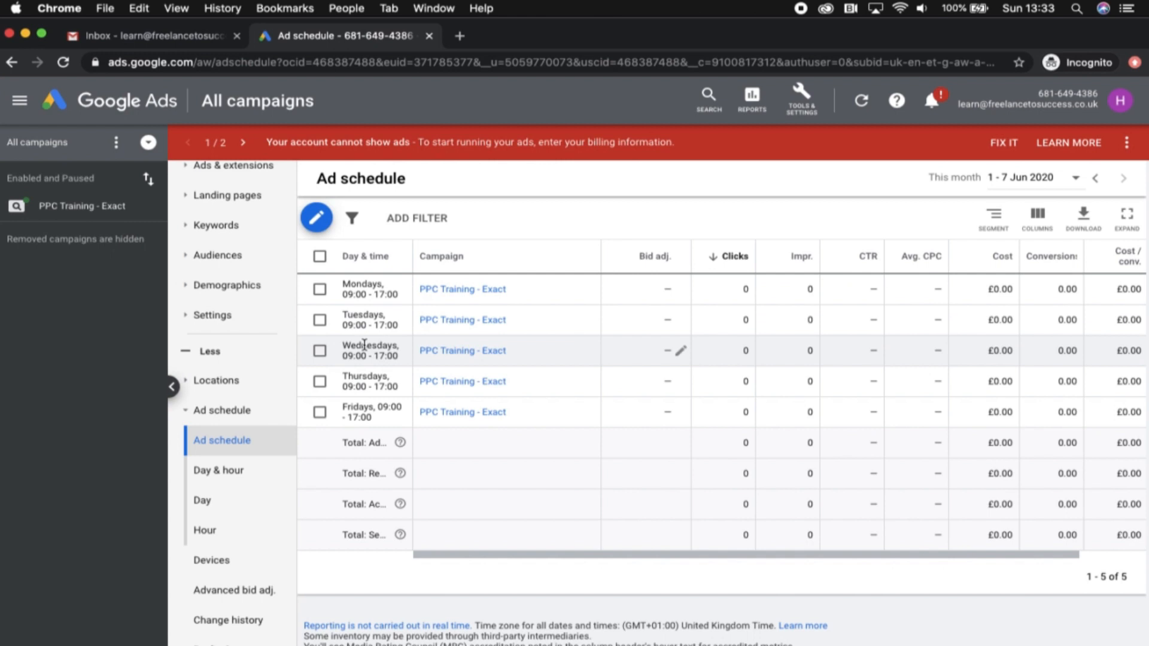
Reopen the PPC Training - Exact campaign's ad schedule and change its days to Saturdays.
click(316, 218)
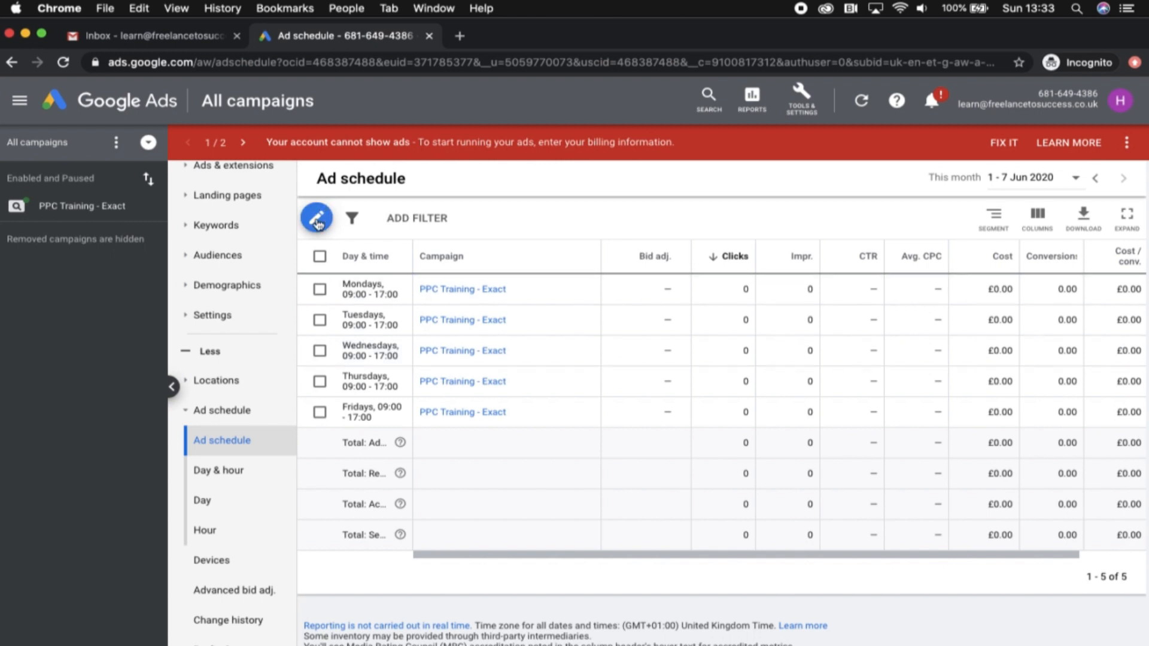
click(343, 225)
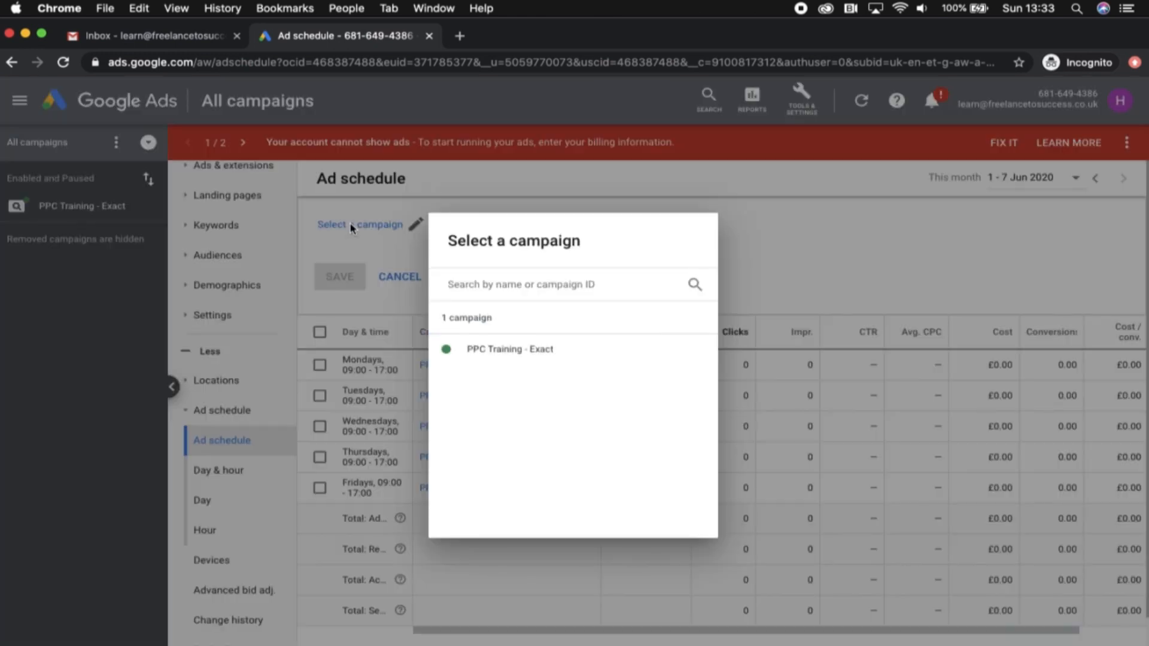
click(502, 345)
click(368, 286)
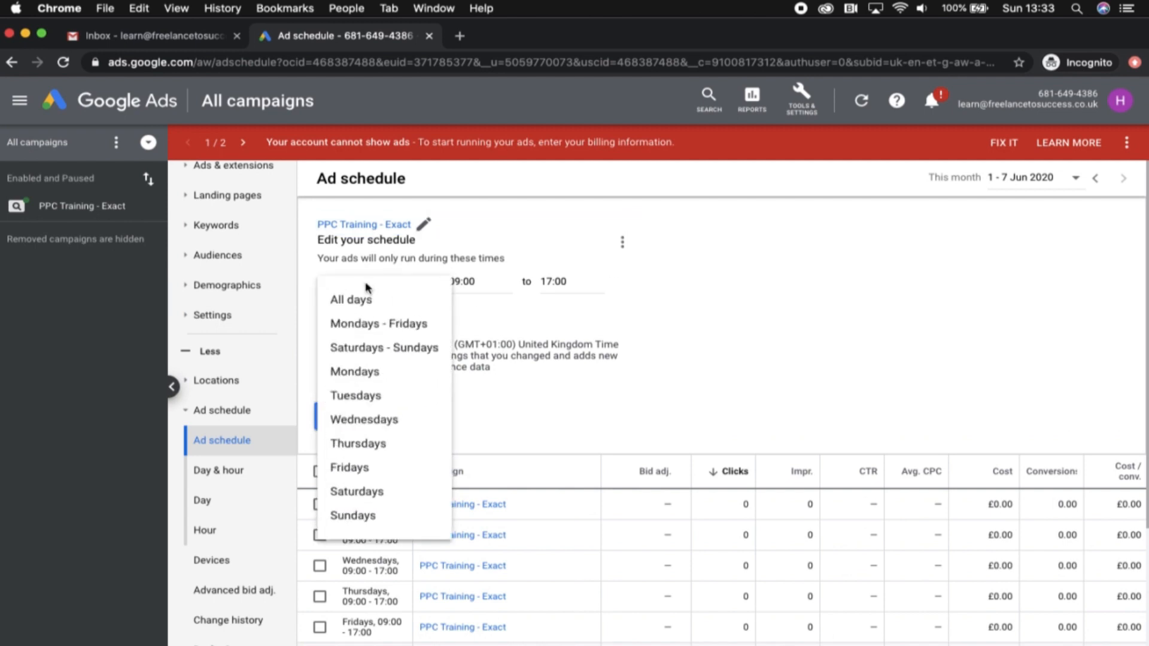
click(354, 473)
Set the Saturday ad hours from 10:00 to 16:00 and save the schedule.
click(471, 282)
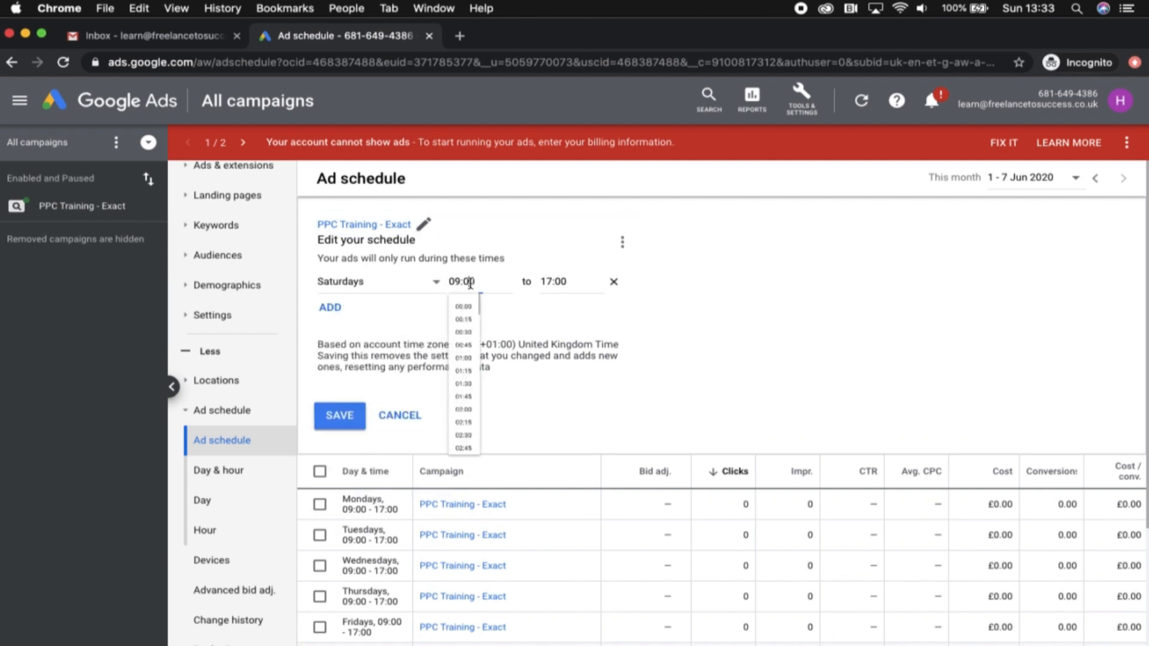
scroll(478, 429, down, 5)
scroll(479, 430, up, 3)
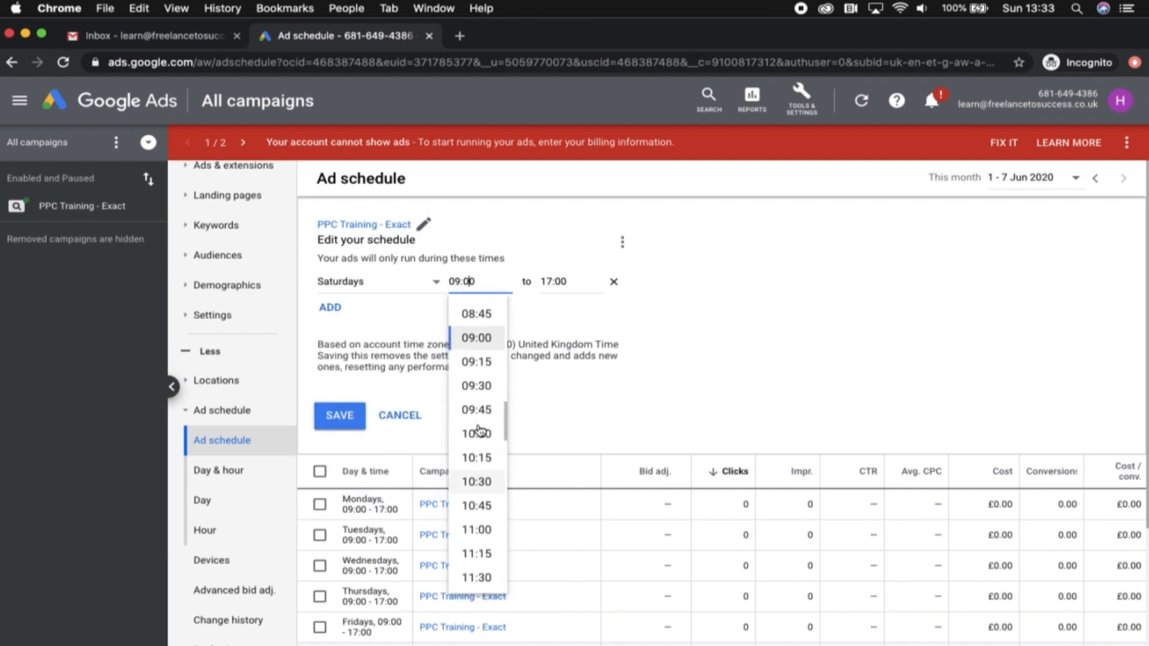
click(479, 435)
click(569, 281)
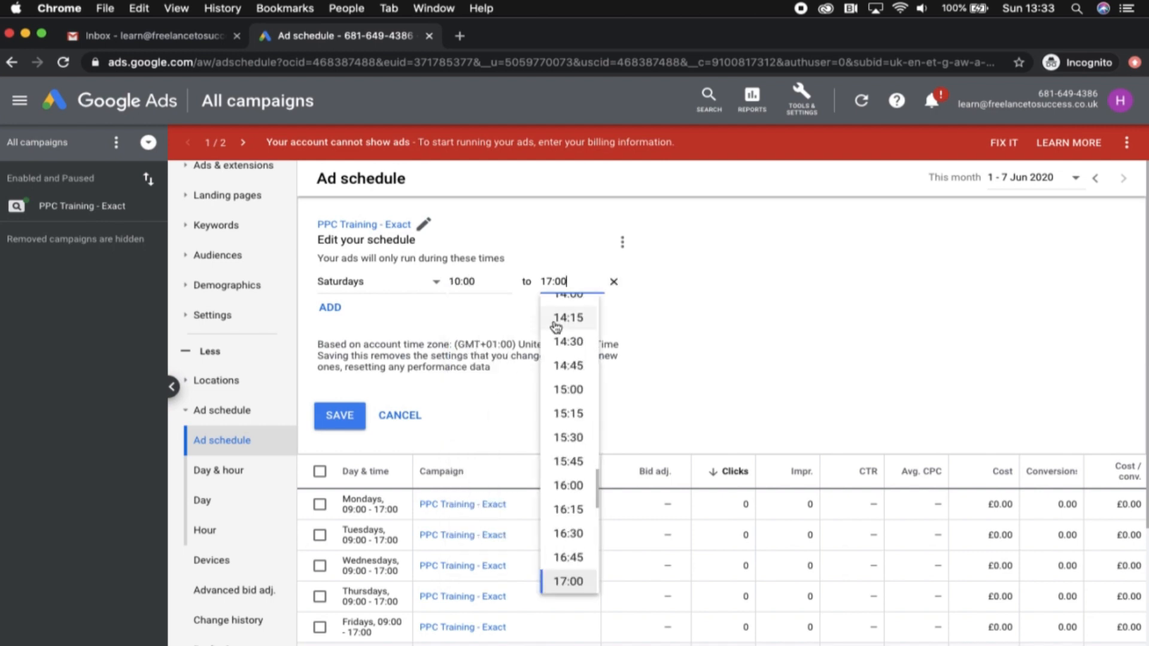
click(568, 461)
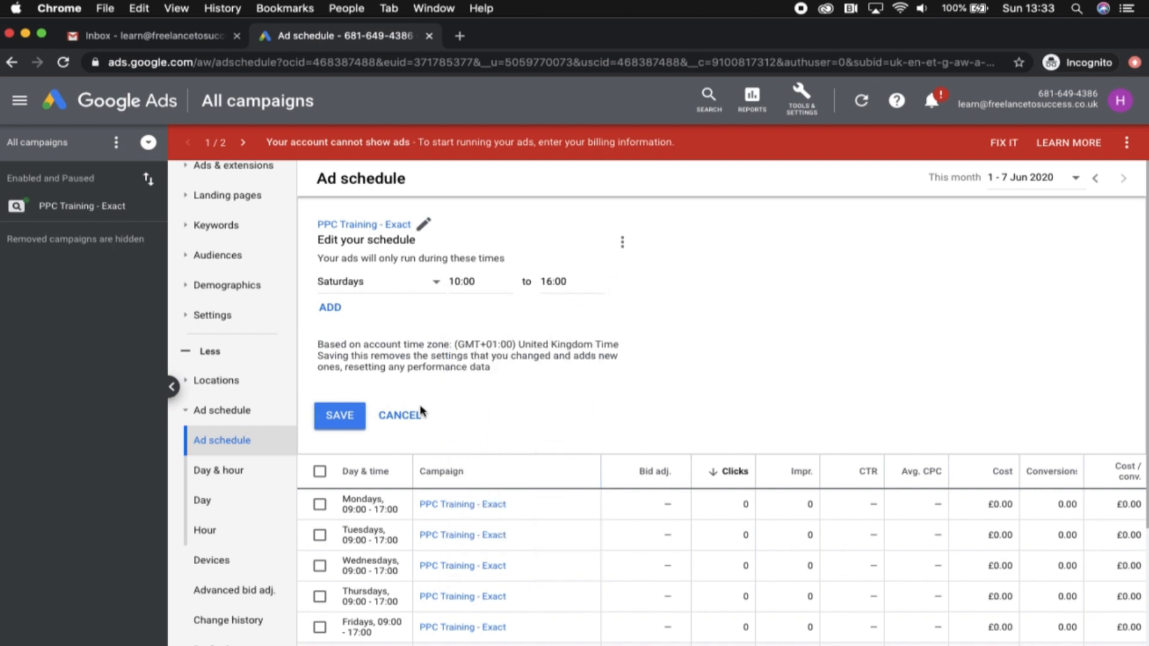
click(341, 416)
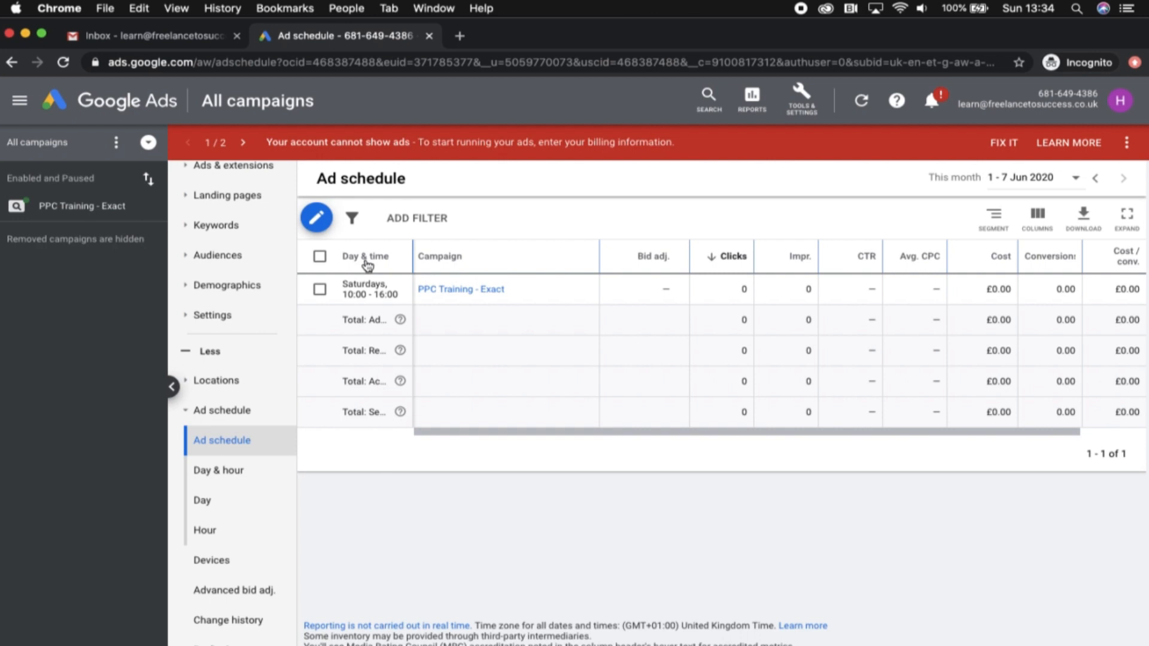
Reopen the PPC Training - Exact campaign's ad schedule and add a second time slot for Mondays - Fridays.
click(316, 218)
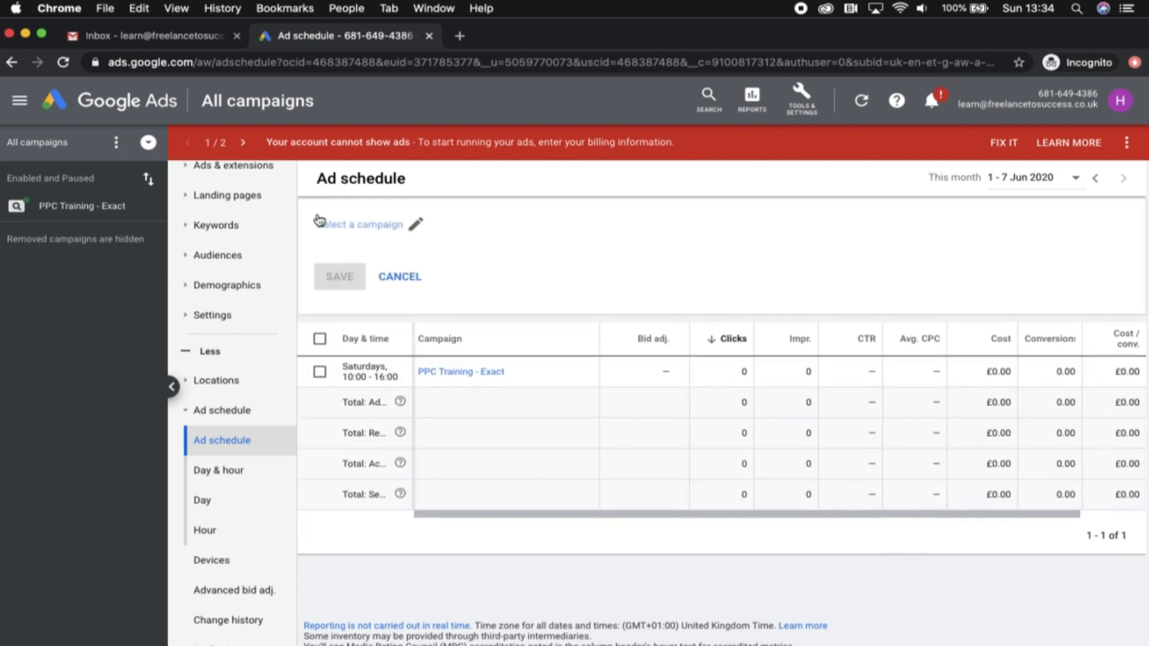
click(383, 230)
click(502, 347)
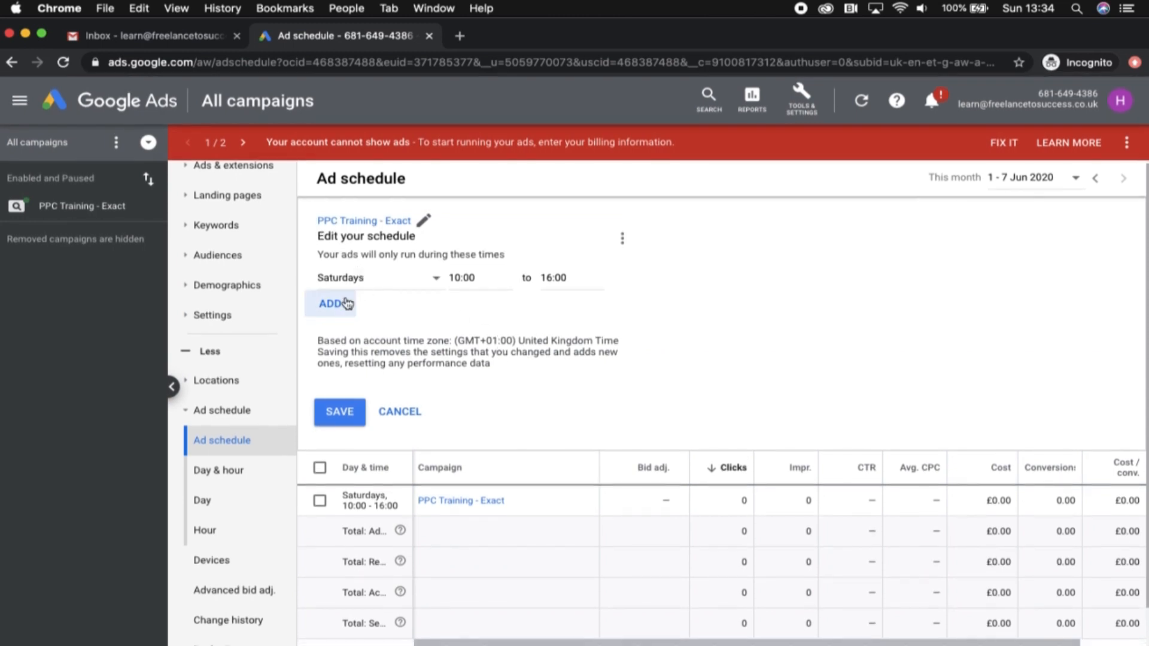
click(337, 304)
click(383, 309)
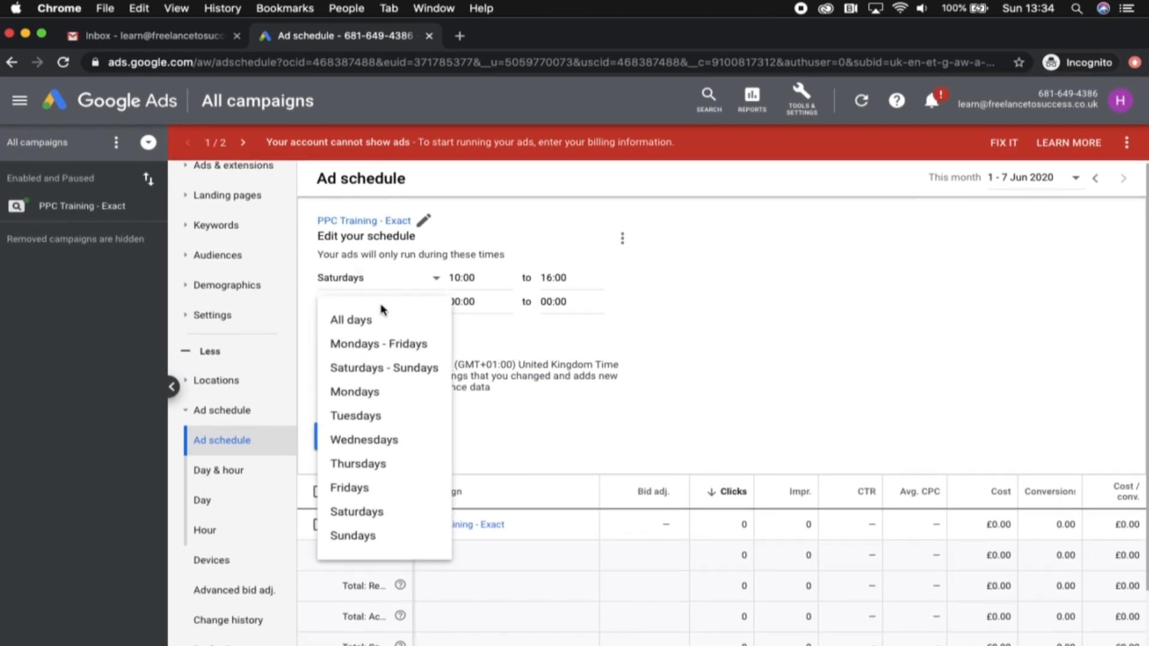
click(376, 341)
Set the Mondays - Fridays slot to run from 01:30 to 17:45 and save the schedule.
click(469, 300)
click(473, 461)
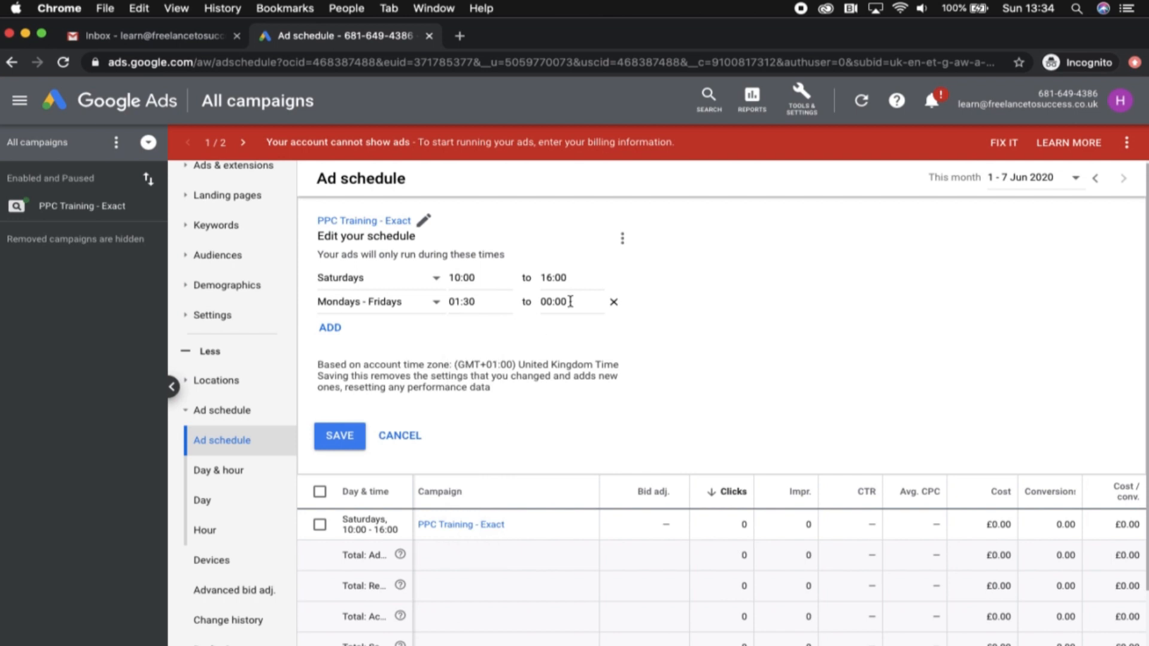
click(570, 302)
scroll(582, 477, down, 20)
click(581, 480)
click(348, 443)
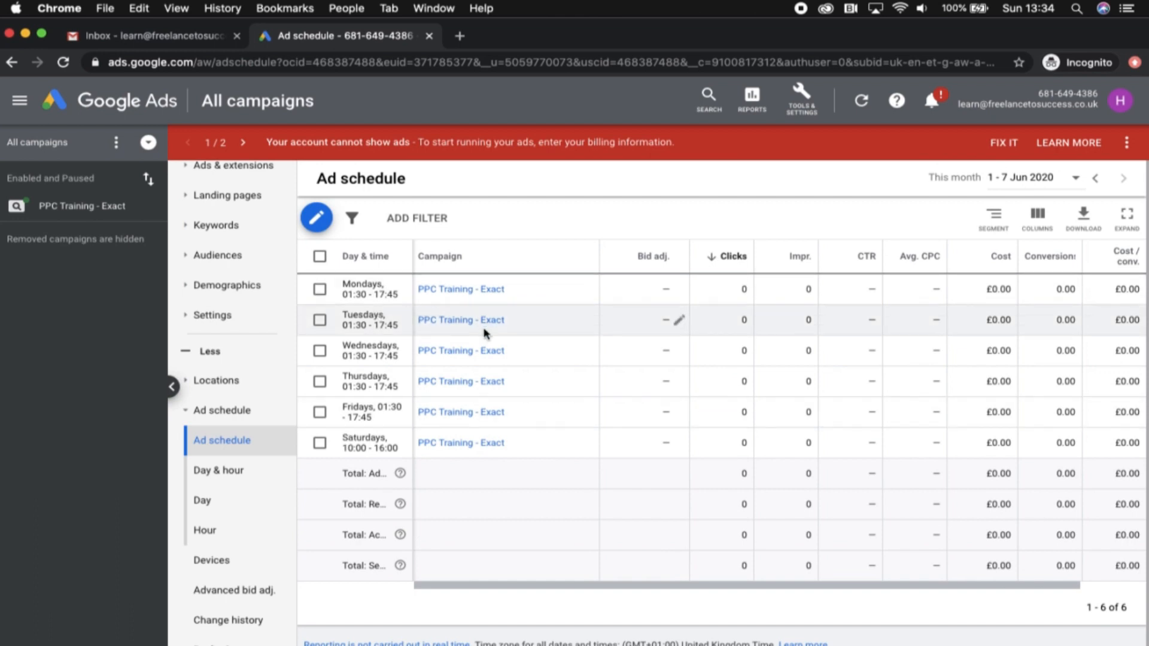
Remove all ad schedule entries from the PPC Training - Exact campaign and confirm the removal.
scroll(483, 333, down, 1)
scroll(485, 333, down, 1)
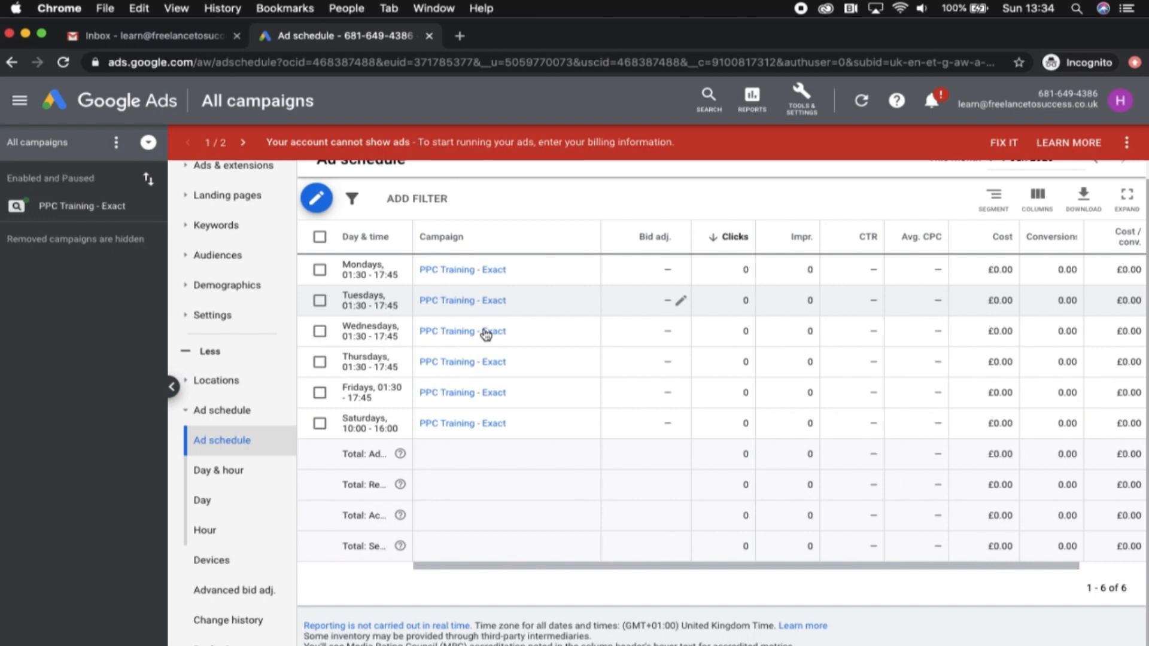
scroll(484, 334, up, 2)
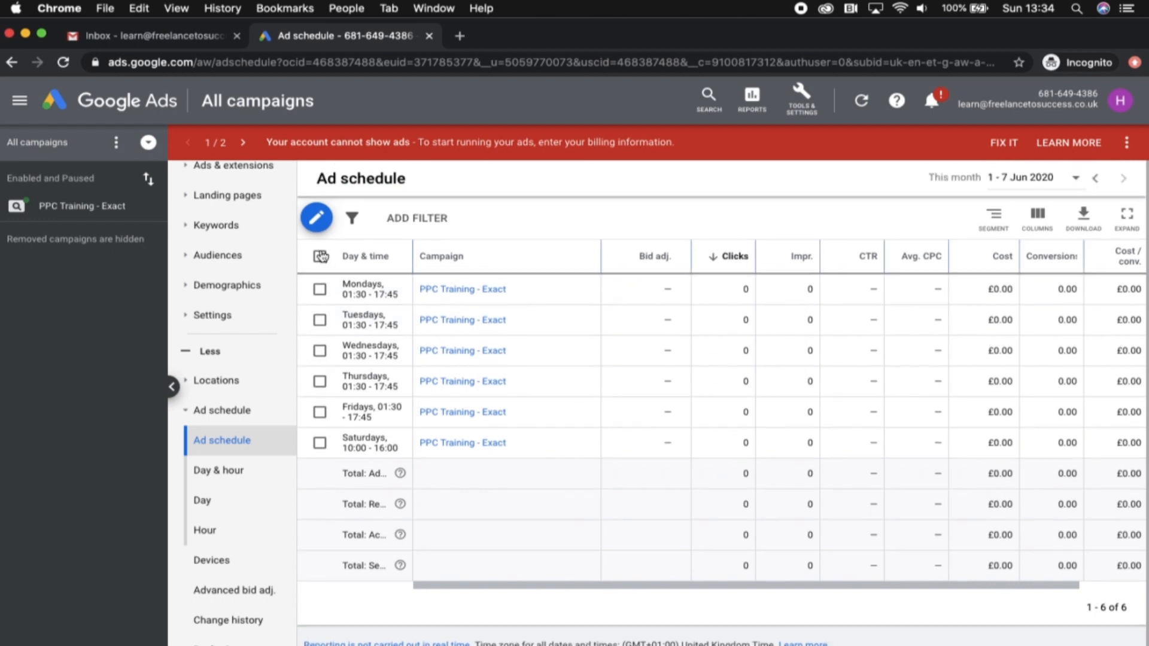
click(320, 257)
click(422, 219)
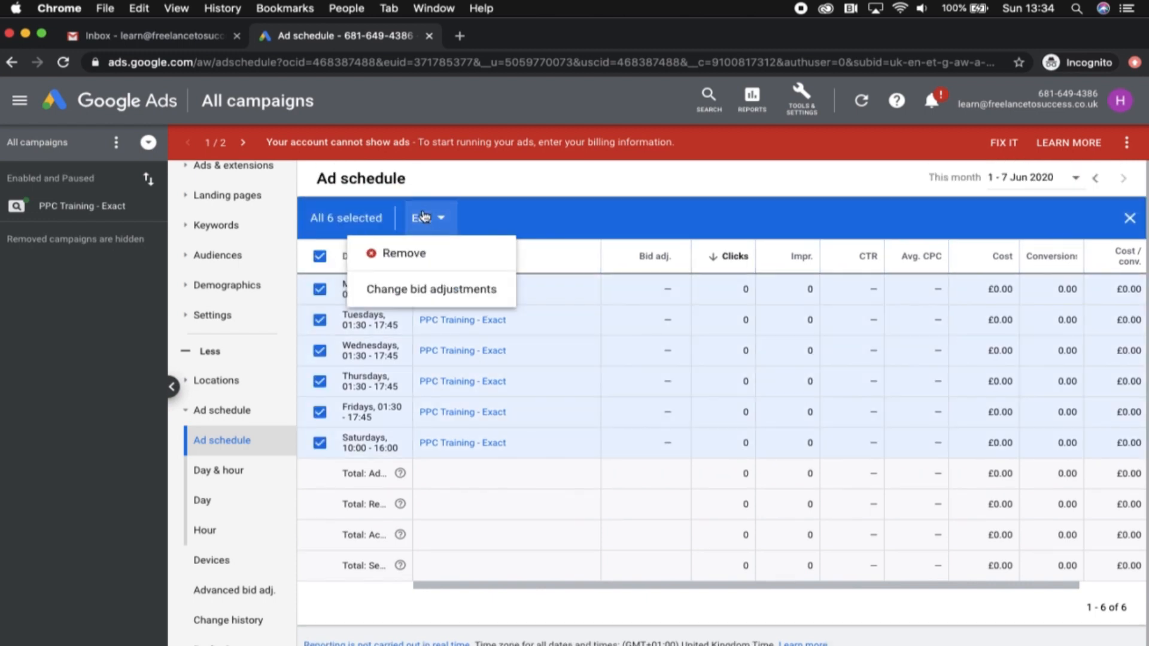
click(418, 257)
click(734, 407)
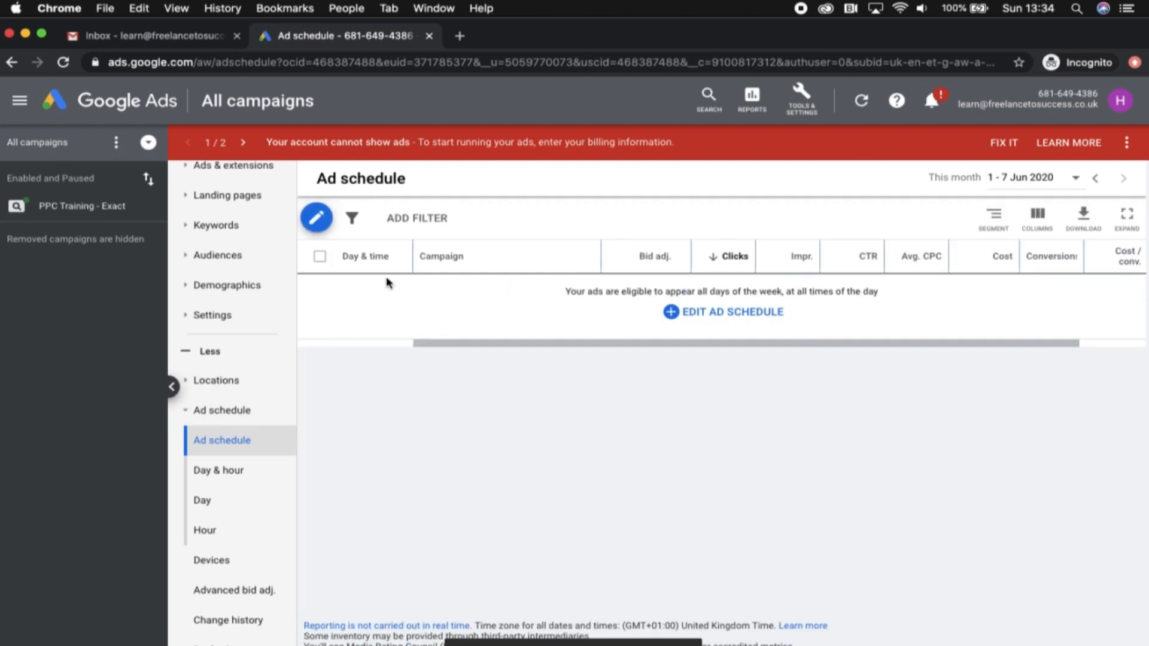
View the Day & hour report, collapse the ad schedule section, and open the Devices page.
click(232, 471)
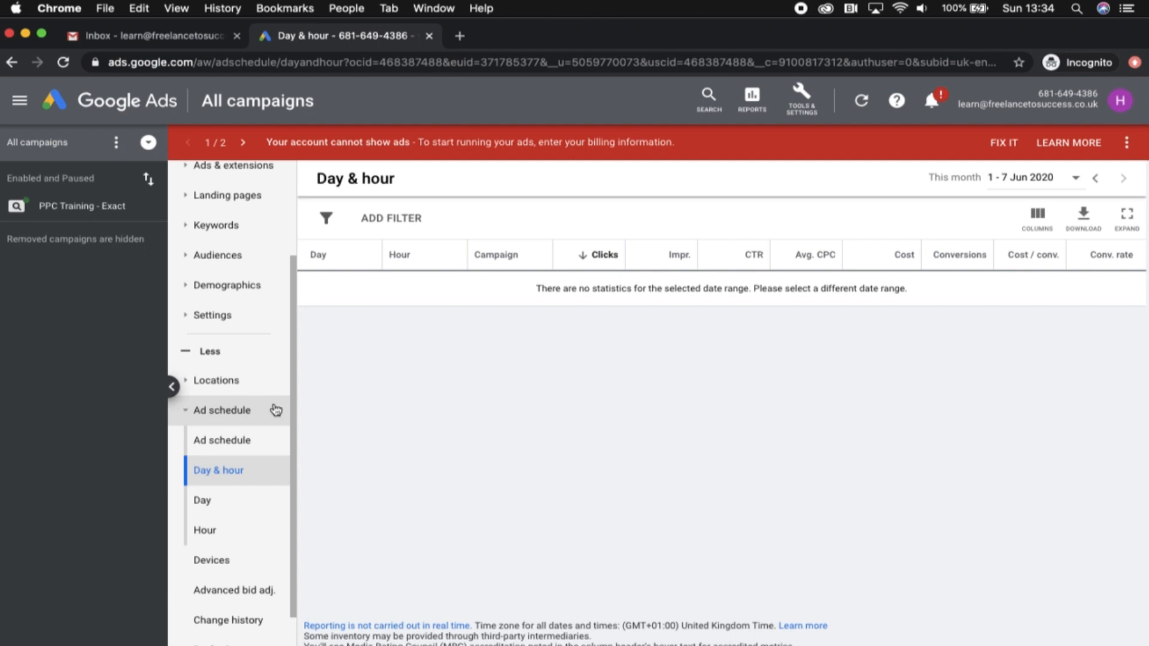
click(189, 411)
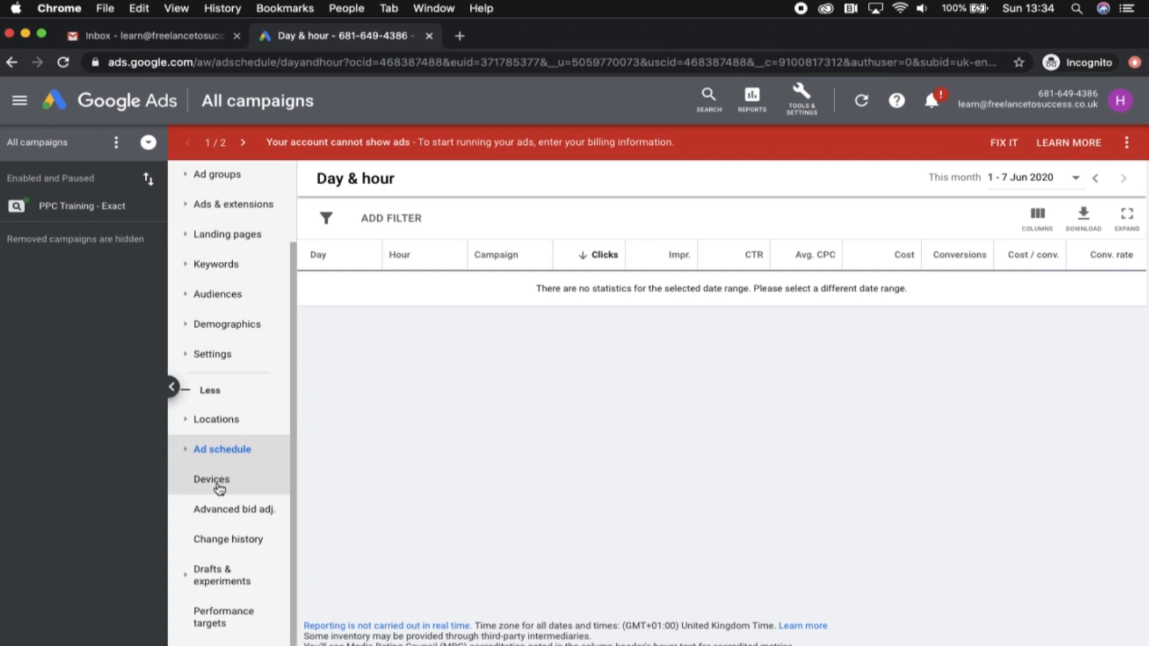
click(219, 486)
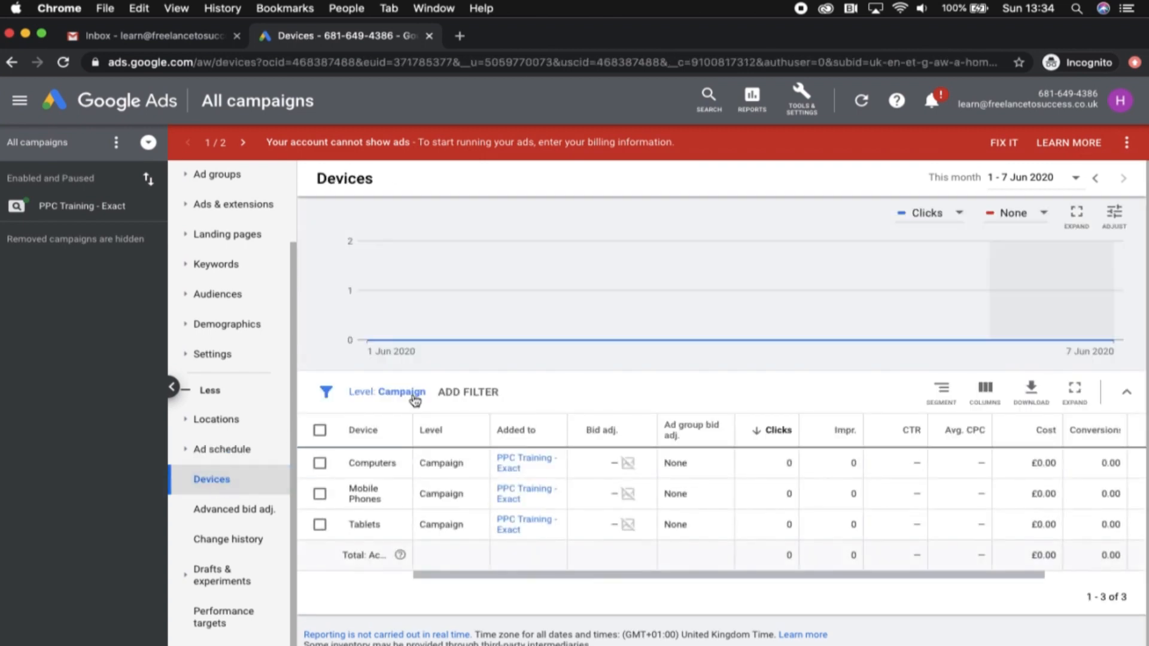
scroll(469, 407, down, 1)
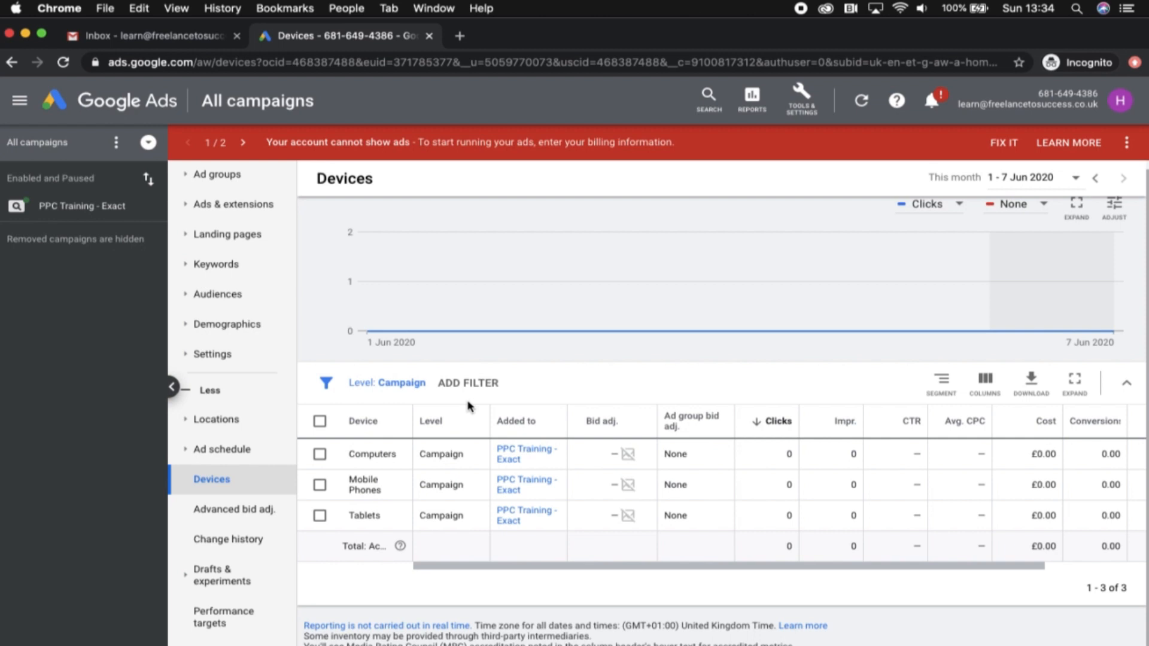
Increase the campaign's Mobile Phones bid adjustment by 20% and save it.
mouse_move(604, 422)
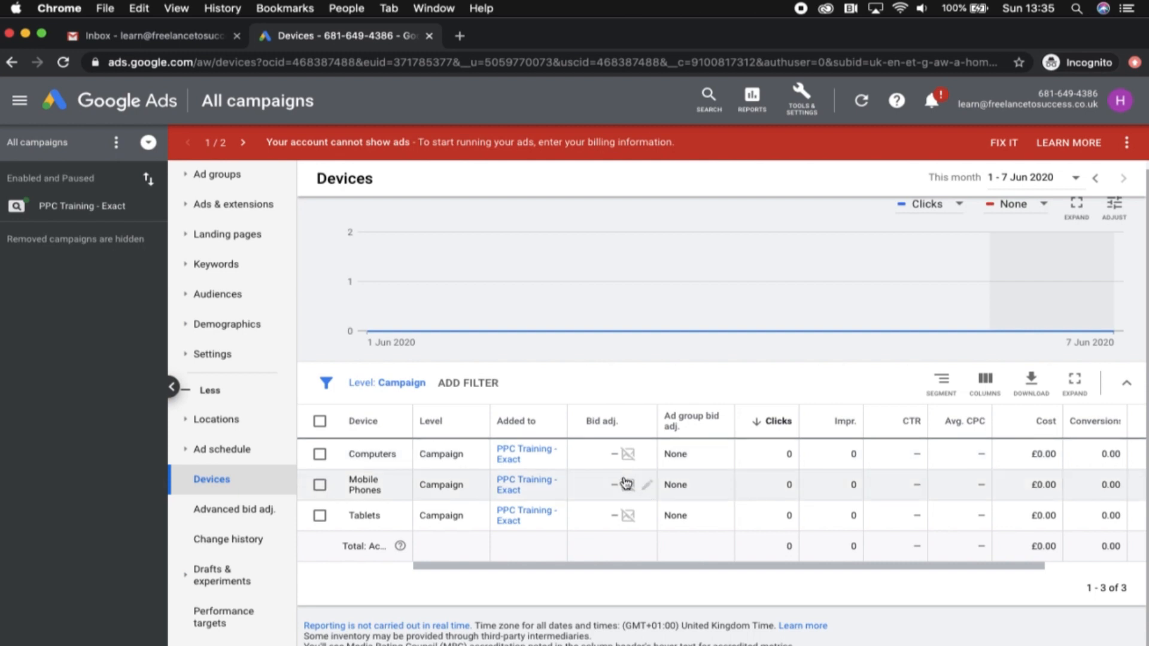
click(612, 486)
text(20)
key(Return)
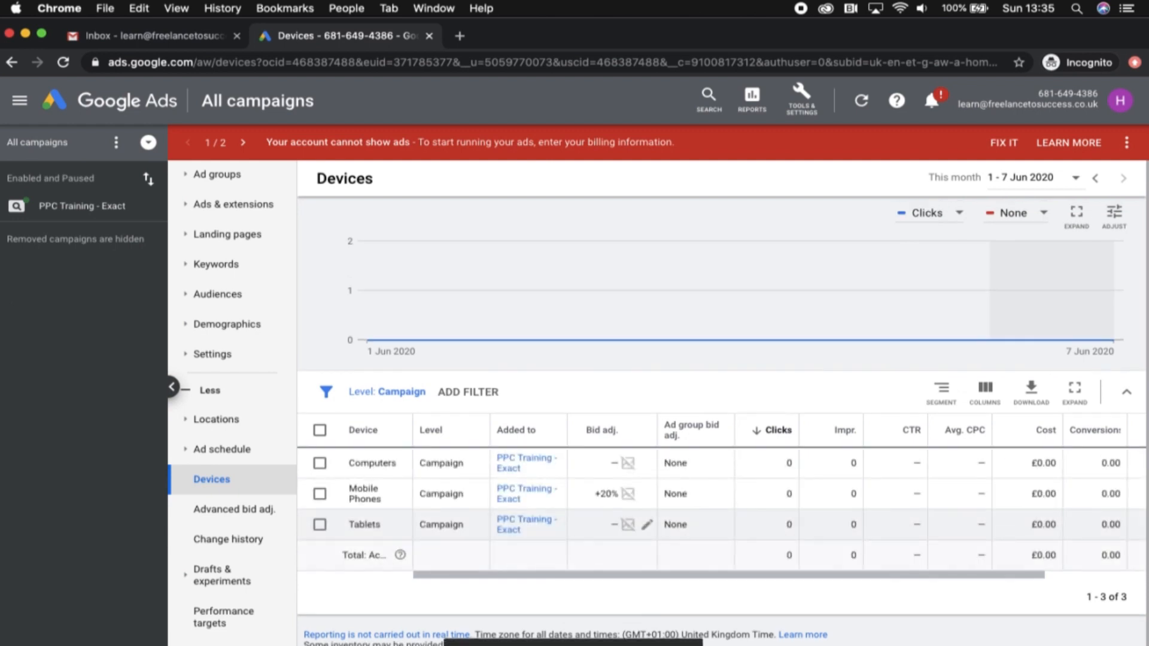
Set the Mobile Phones bid adjustment to 0% and save it.
click(611, 491)
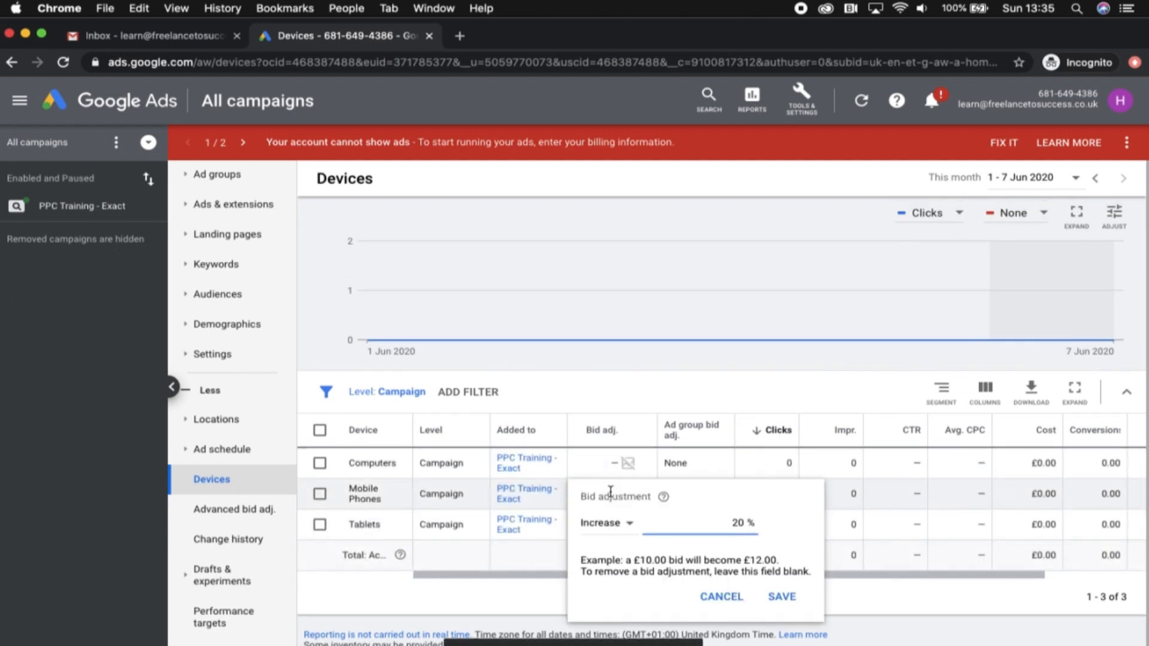
key(BackSpace)
key(BackSpace)
text(0)
key(Return)
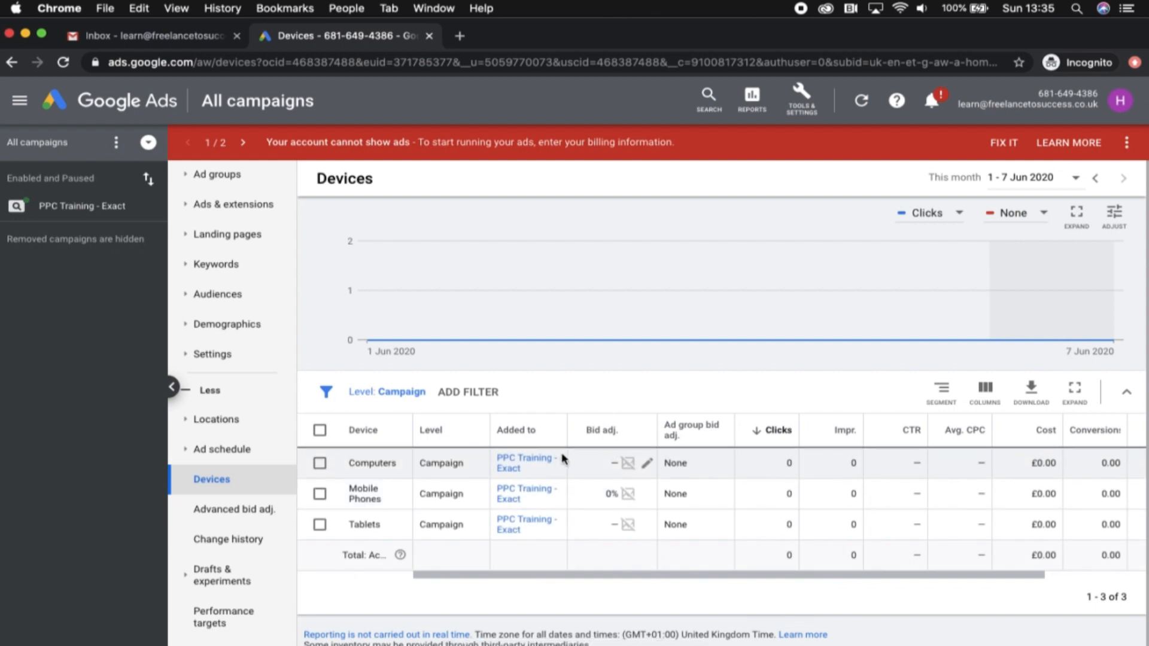
Try to enter -100% as the Computers bid adjustment, and clear the value.
click(615, 468)
text(-100)
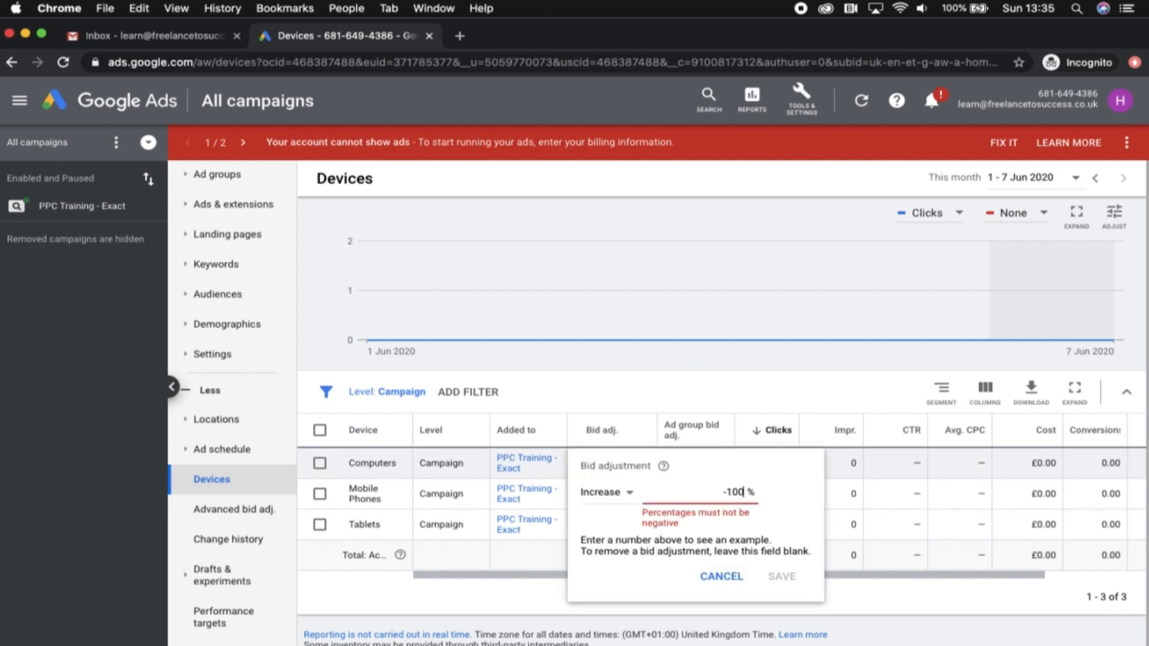
key(BackSpace)
key(BackSpace)
key(BackSpace)
key(BackSpace)
Set the Computers bid adjustment to a 100% decrease and save it.
click(626, 498)
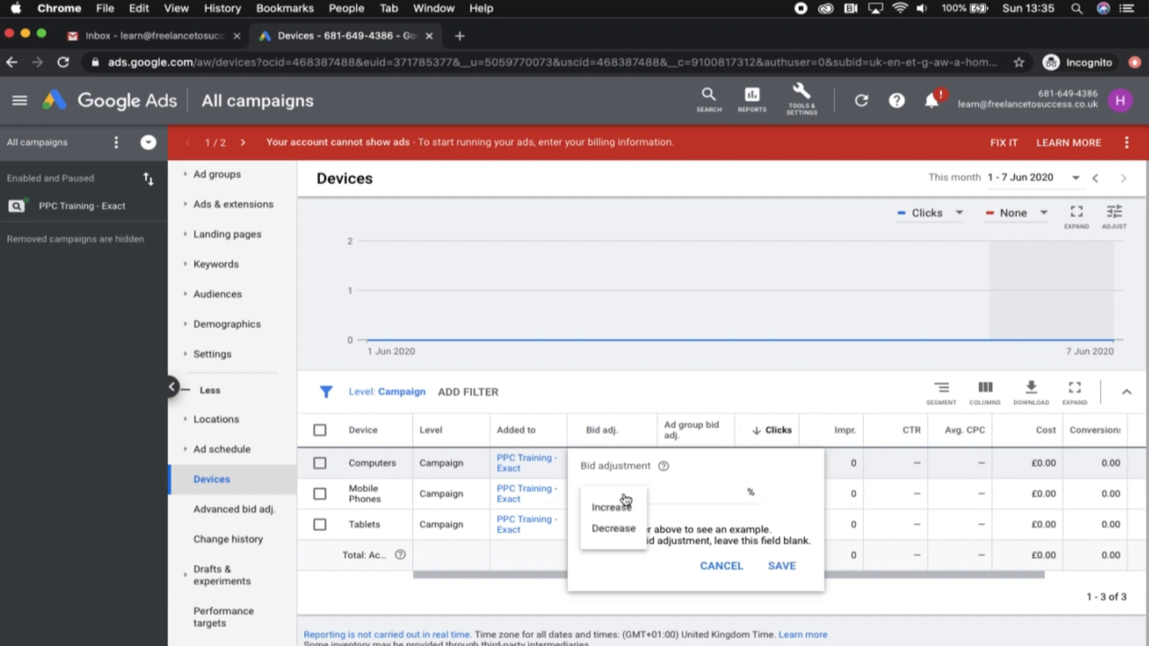
click(626, 532)
click(744, 492)
text(100)
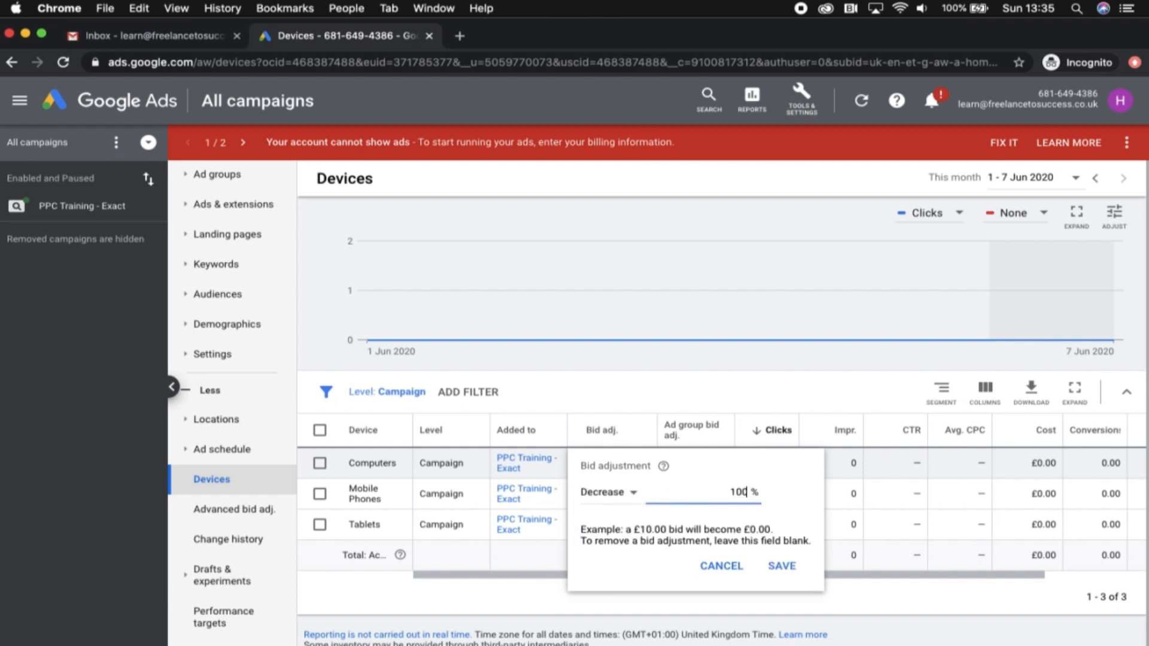
click(772, 566)
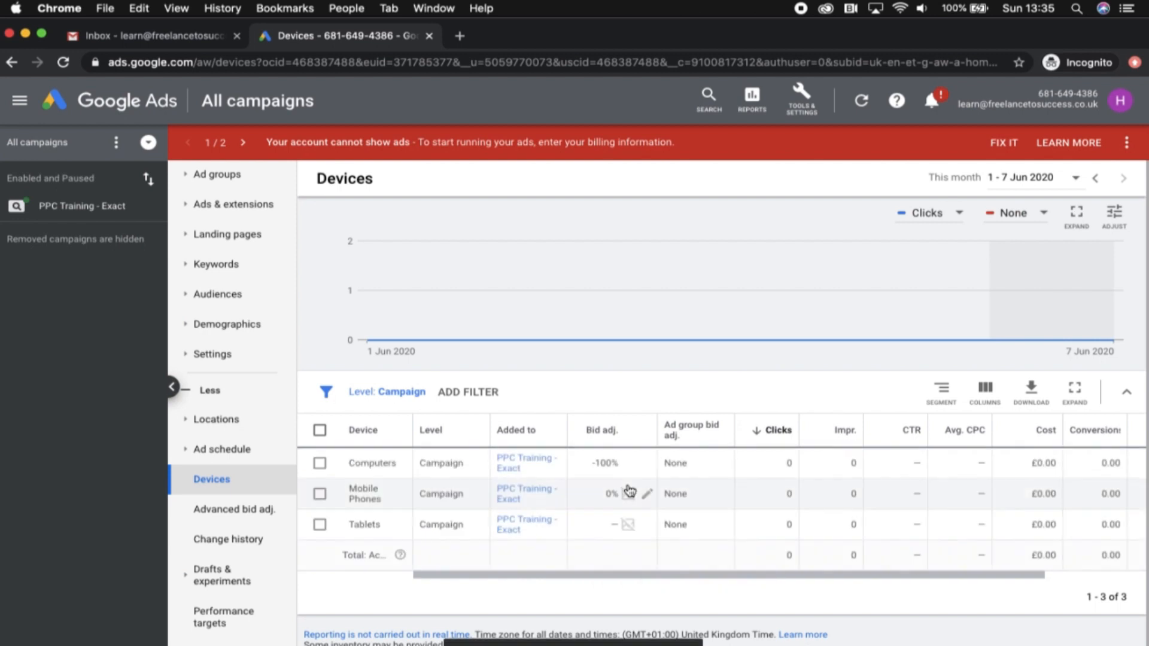
Remove the Computers bid adjustment by leaving its percentage blank.
click(613, 464)
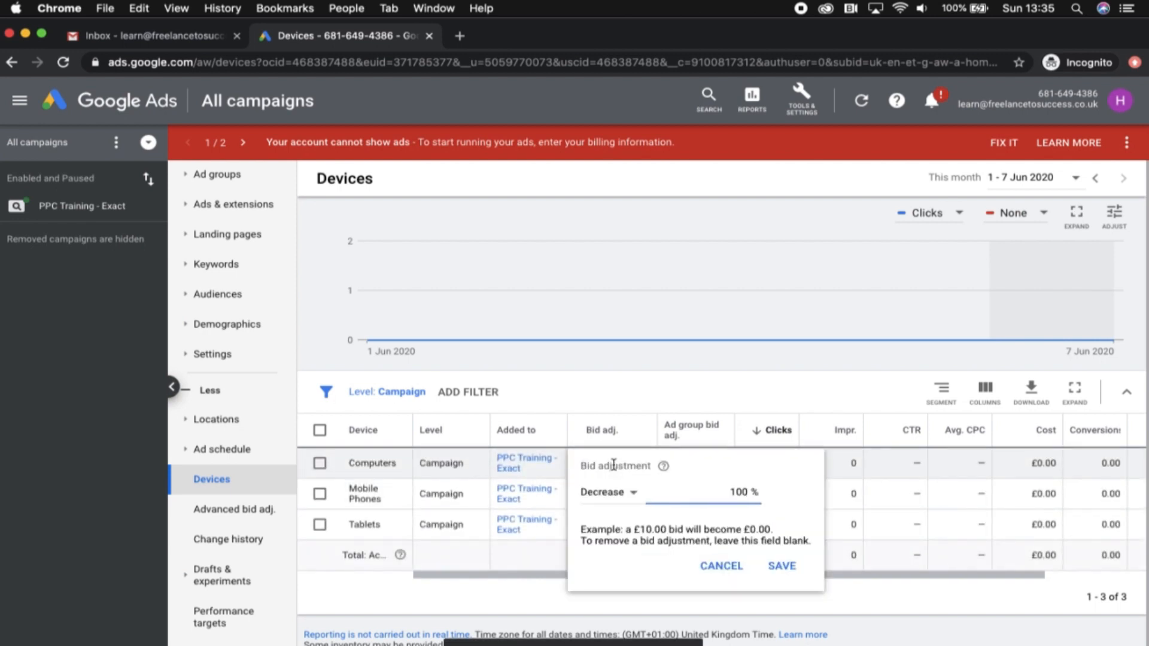
key(BackSpace)
key(BackSpace)
key(BackSpace)
click(700, 563)
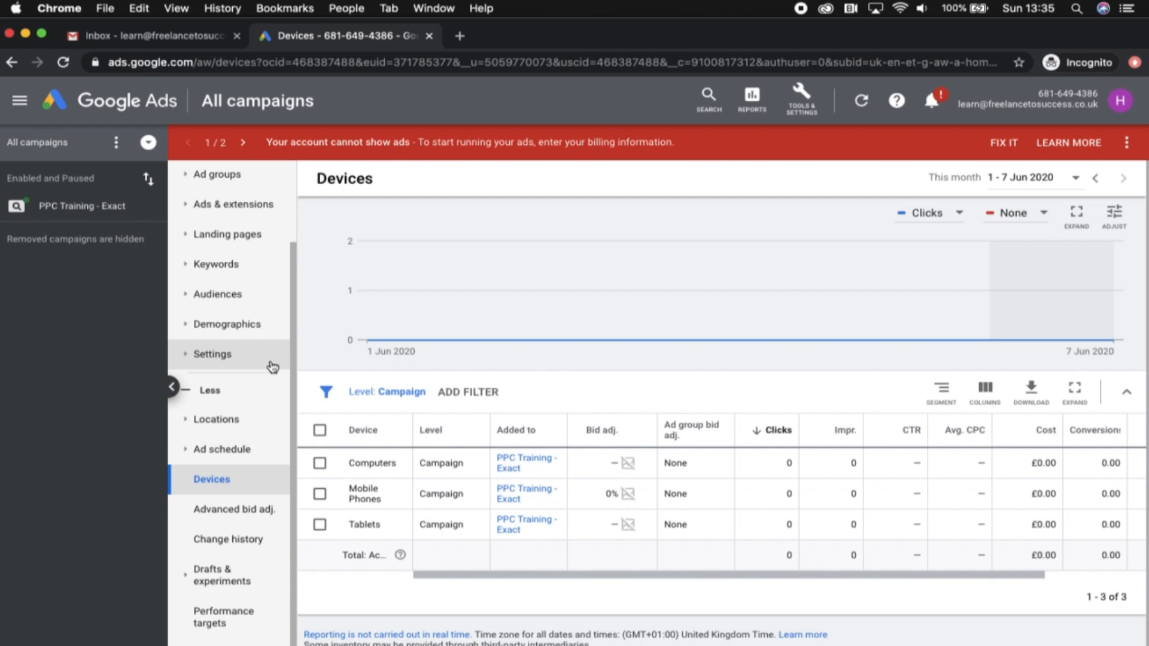
Open the account's change history and examine the logged ad schedule, location and bid adjustment changes.
click(228, 539)
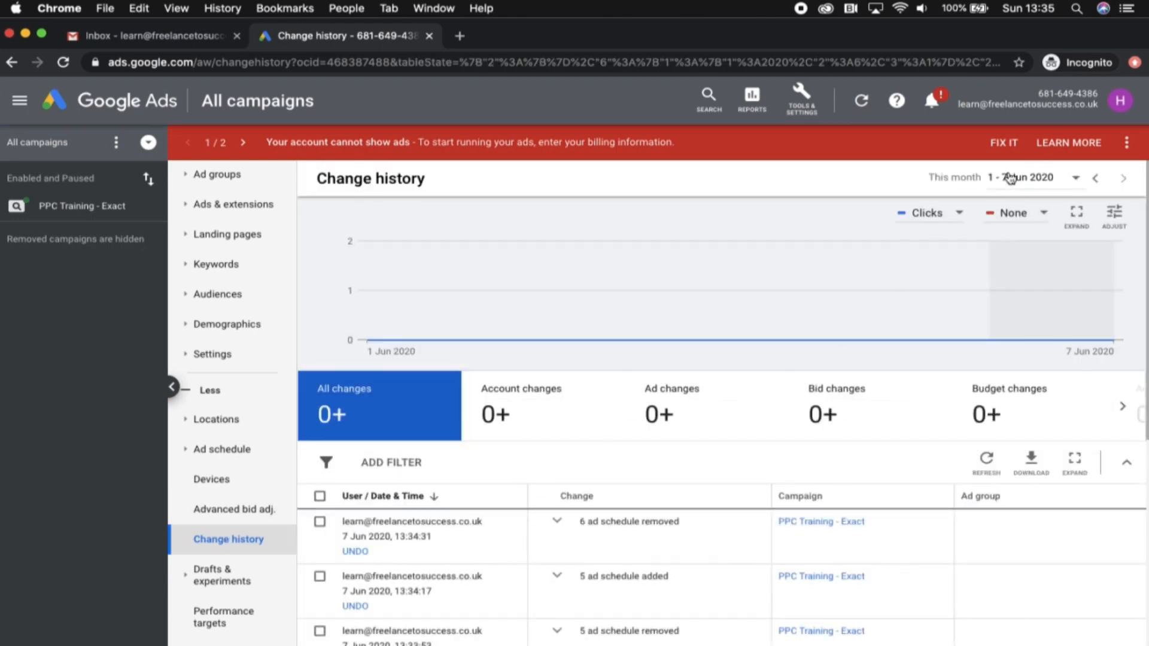
scroll(726, 505, down, 3)
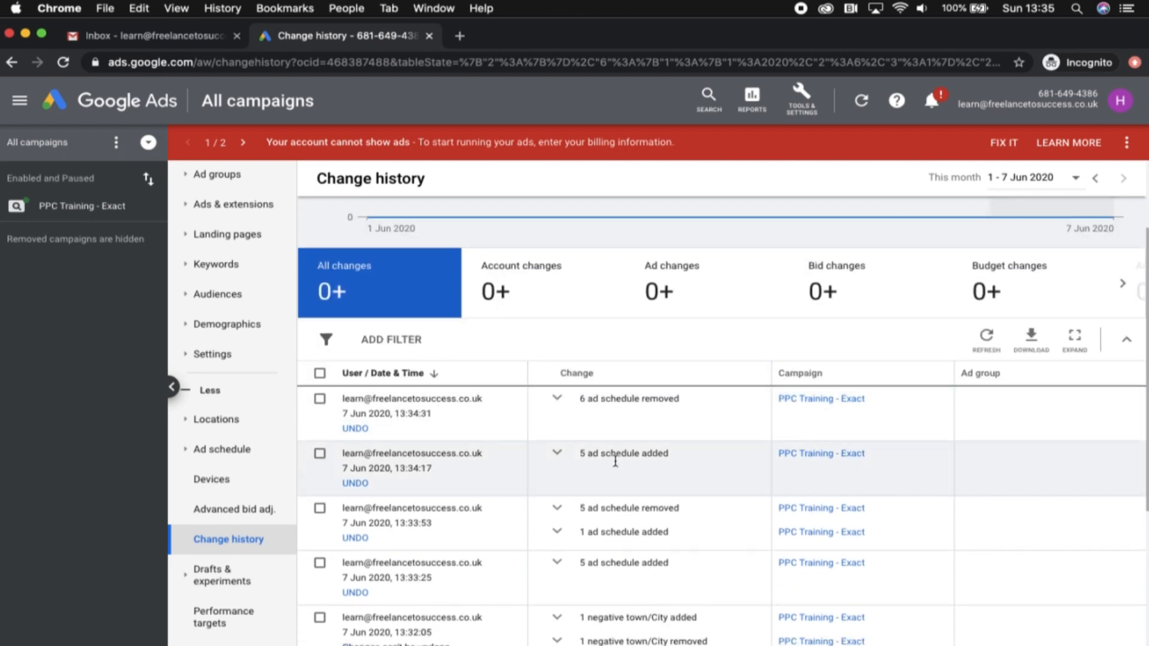
scroll(616, 501, down, 5)
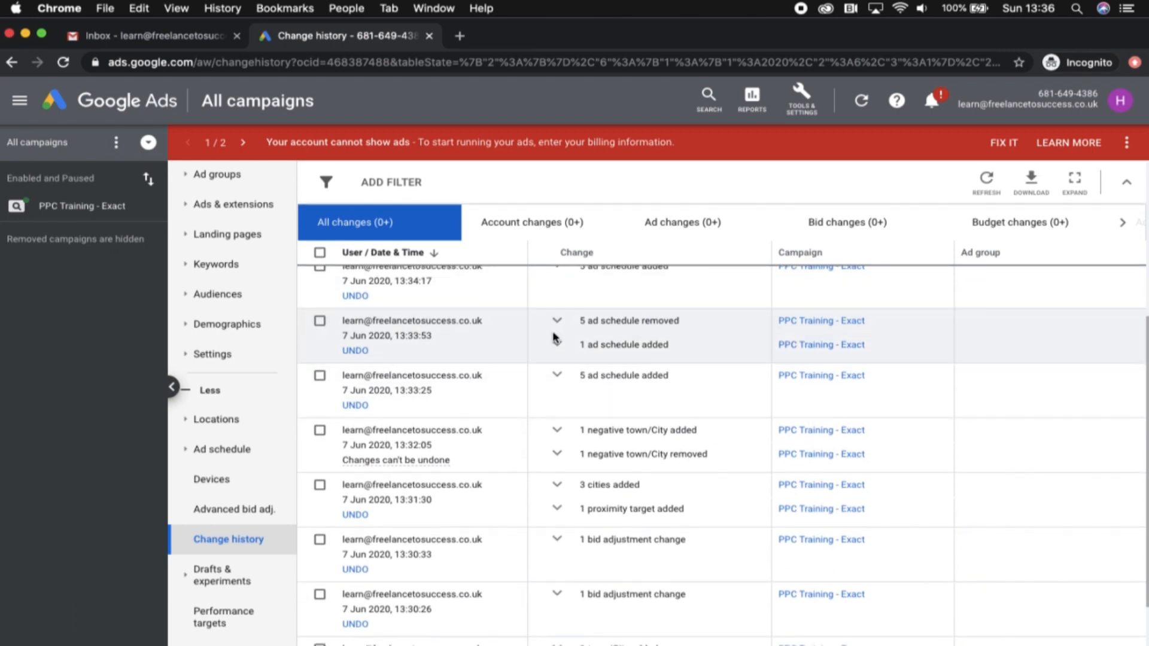
scroll(555, 338, down, 2)
scroll(555, 338, up, 4)
scroll(553, 340, up, 3)
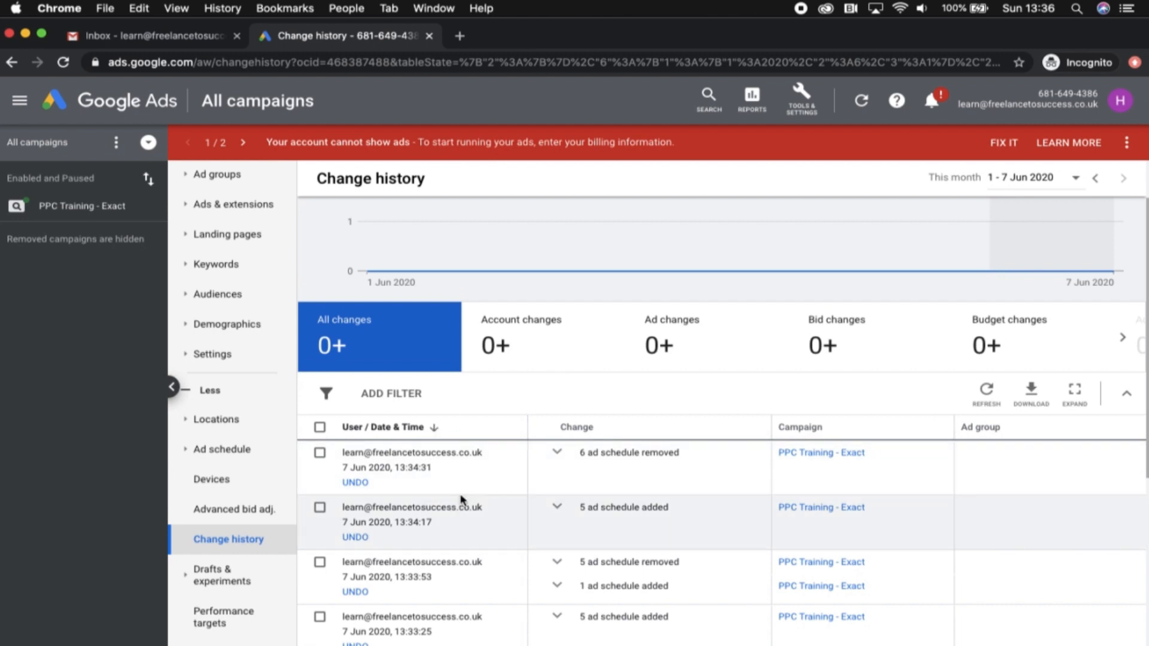
scroll(633, 441, down, 2)
scroll(634, 438, down, 3)
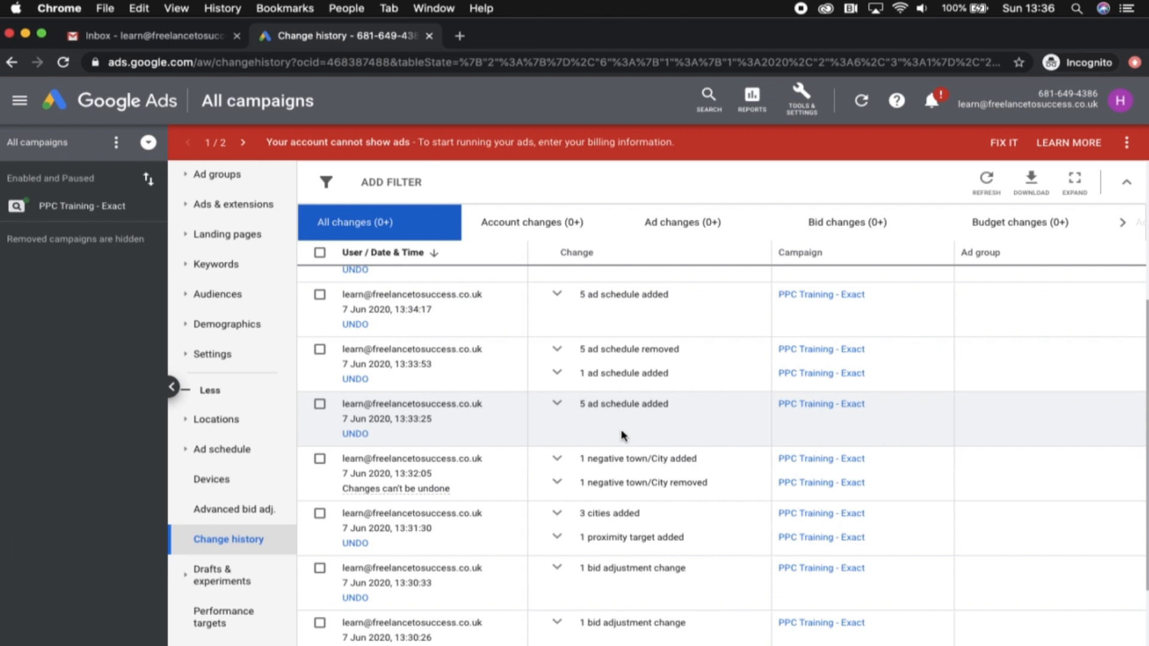
scroll(622, 435, up, 5)
mouse_move(669, 257)
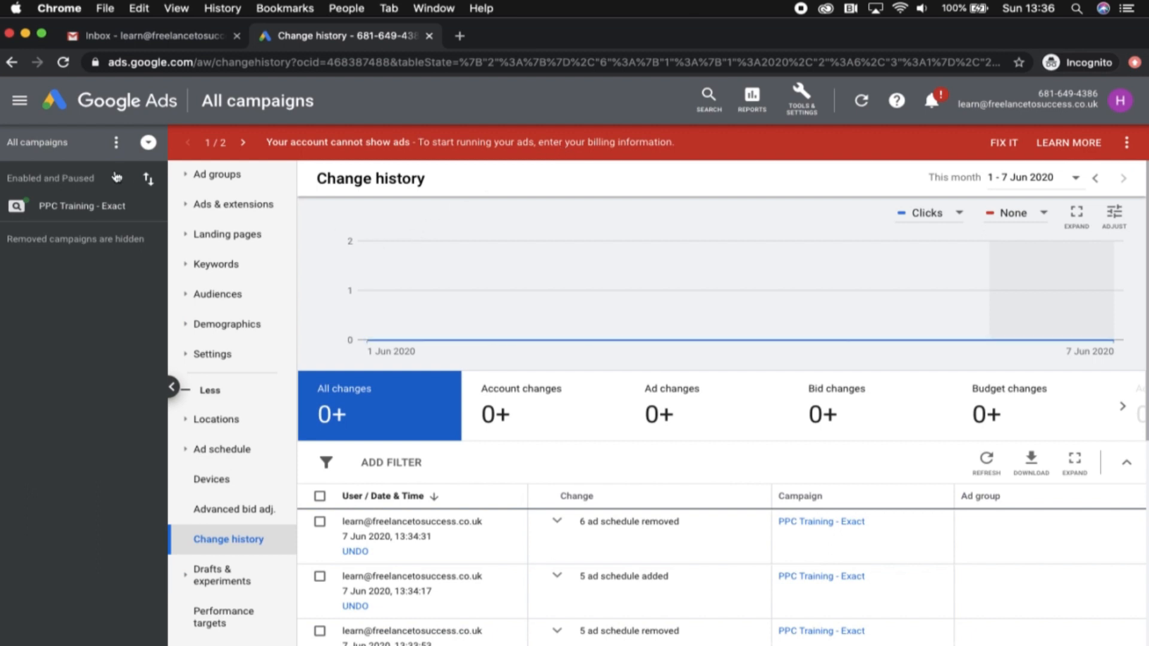
Return to the all-campaigns level and open the Campaigns page.
click(76, 156)
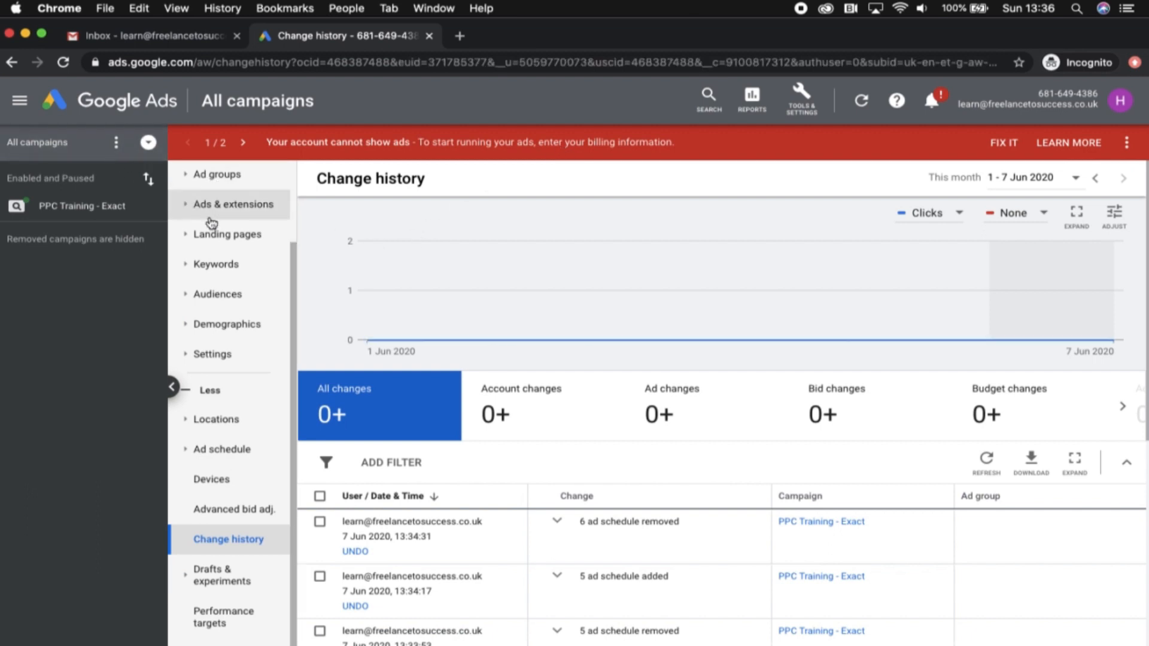
scroll(212, 224, up, 3)
click(223, 241)
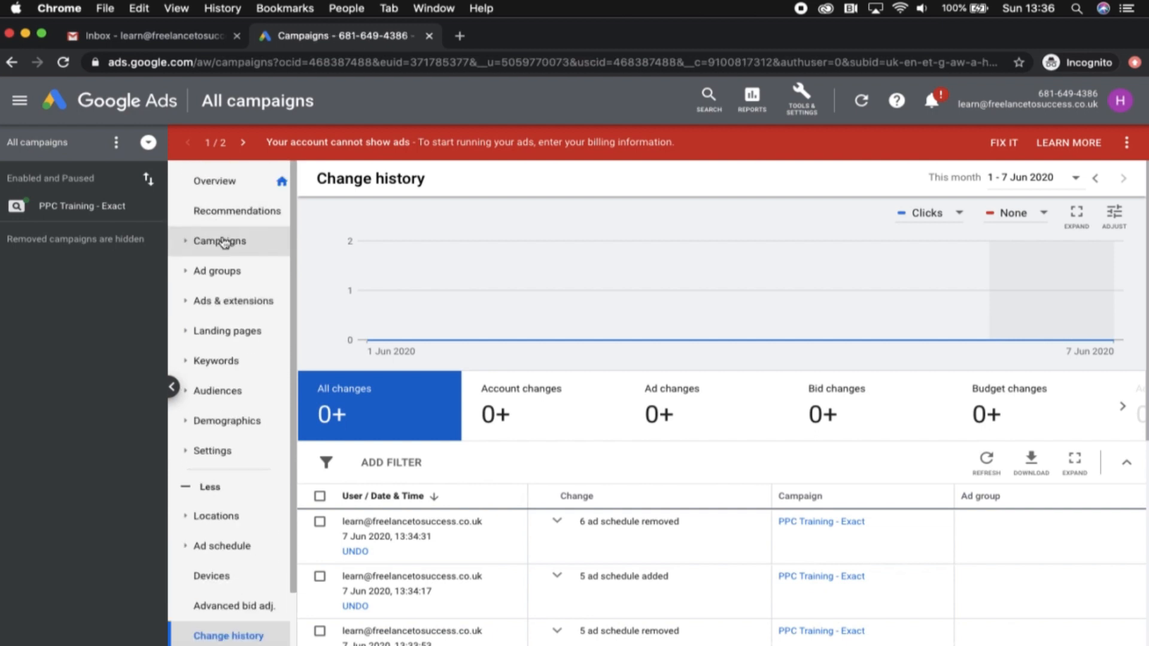